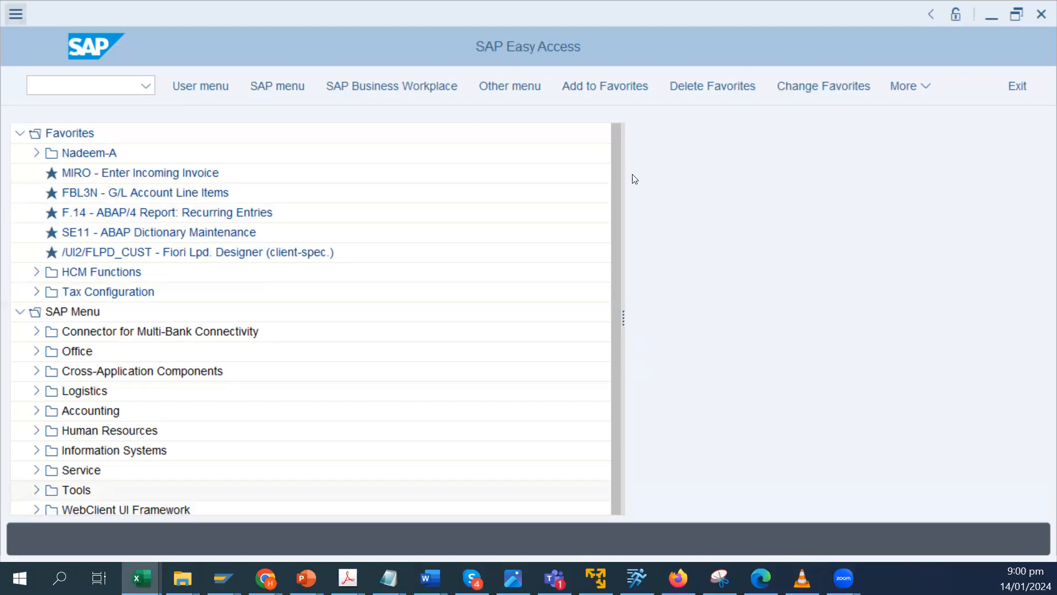
Open transaction CO41 for the collective conversion of planned orders
click(146, 86)
click(147, 86)
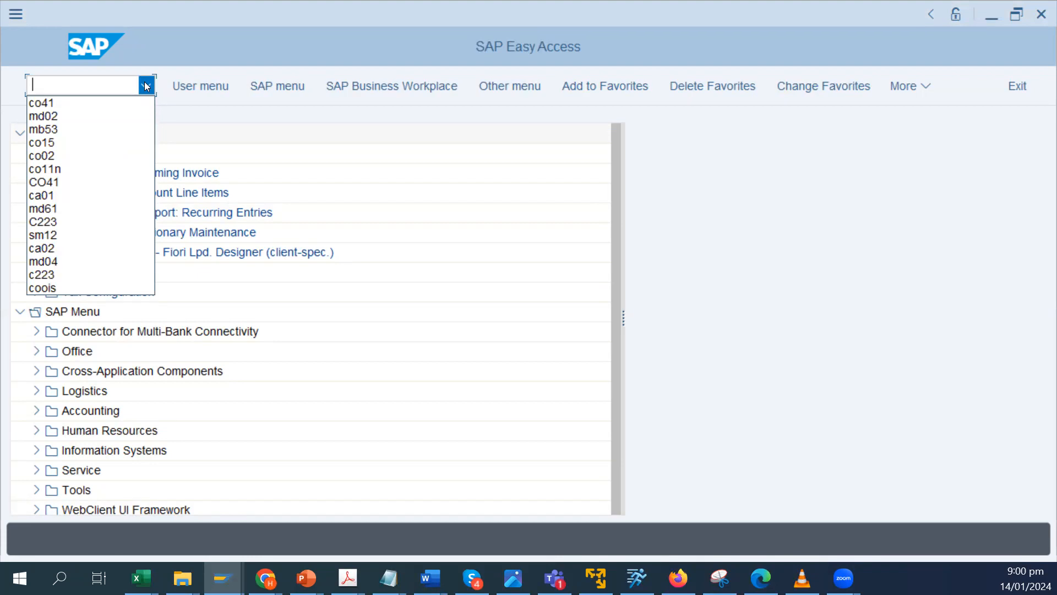
click(146, 87)
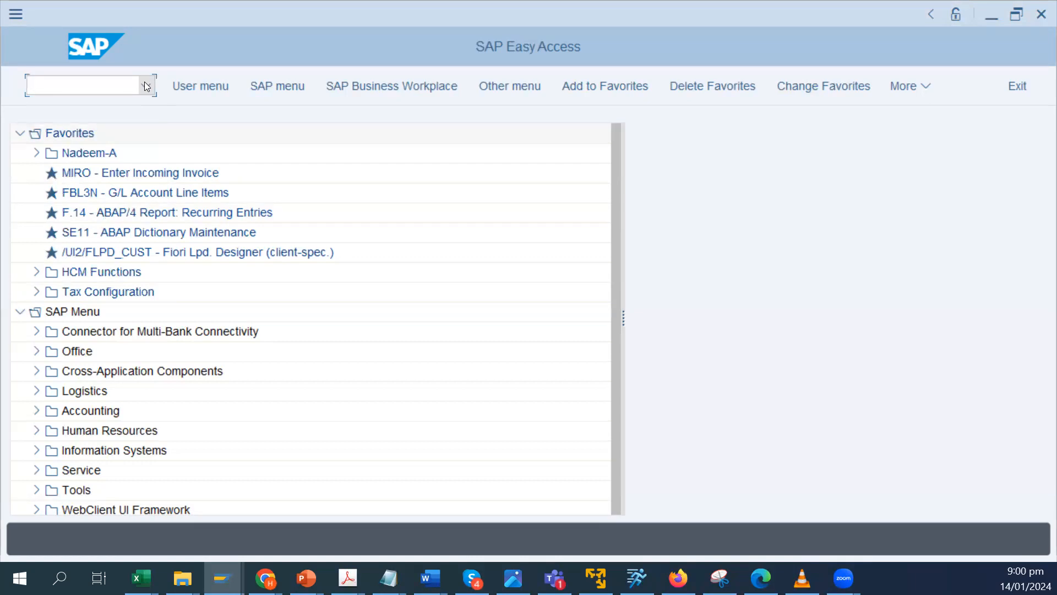
text(co41)
key(Return)
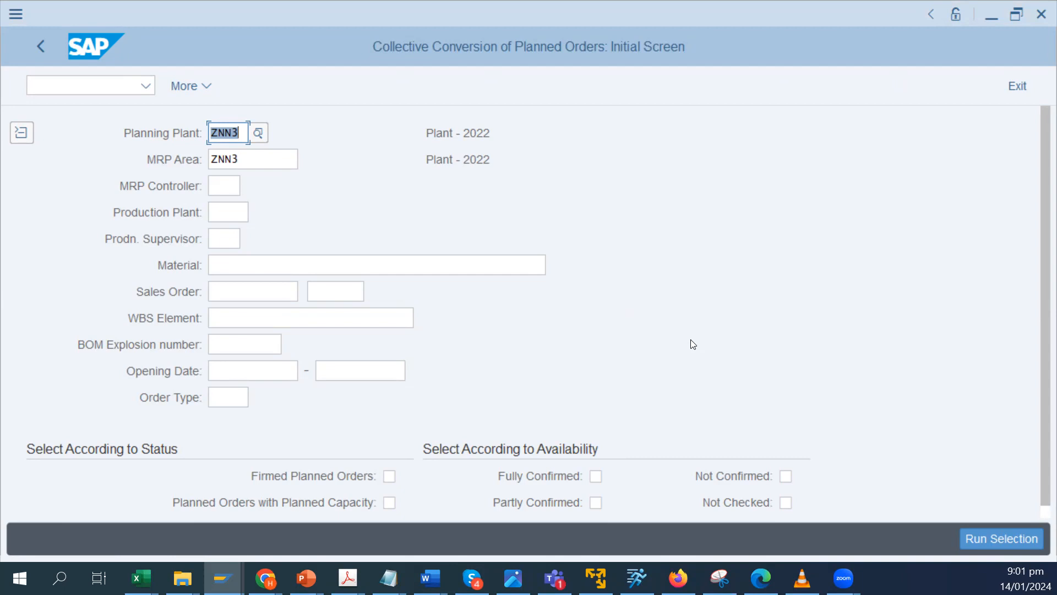
Run the planned order selection for planning plant ZNN3 and MRP area ZNN3
click(693, 344)
click(693, 344)
key(Return)
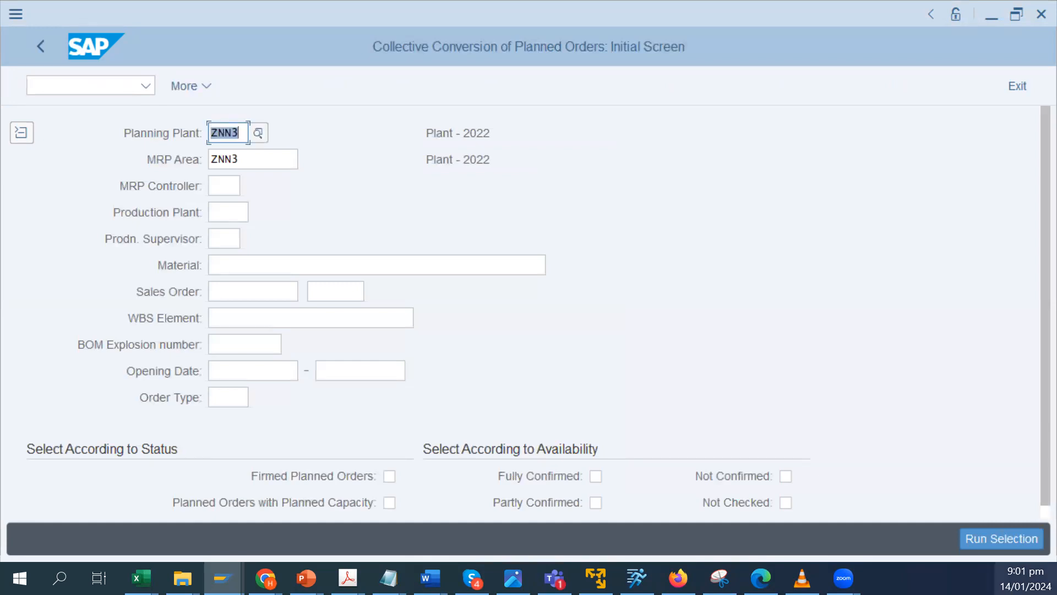
click(1005, 534)
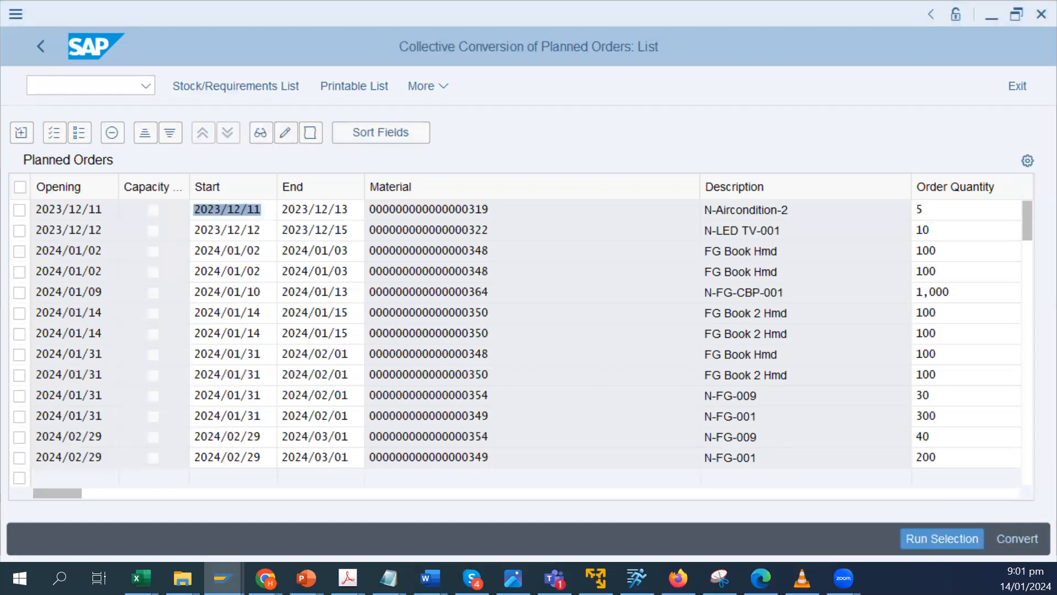
Convert the planned order for N-LED TV-001, opening date 2023/12/12 and quantity 10, into a production order
key(alt+Tab)
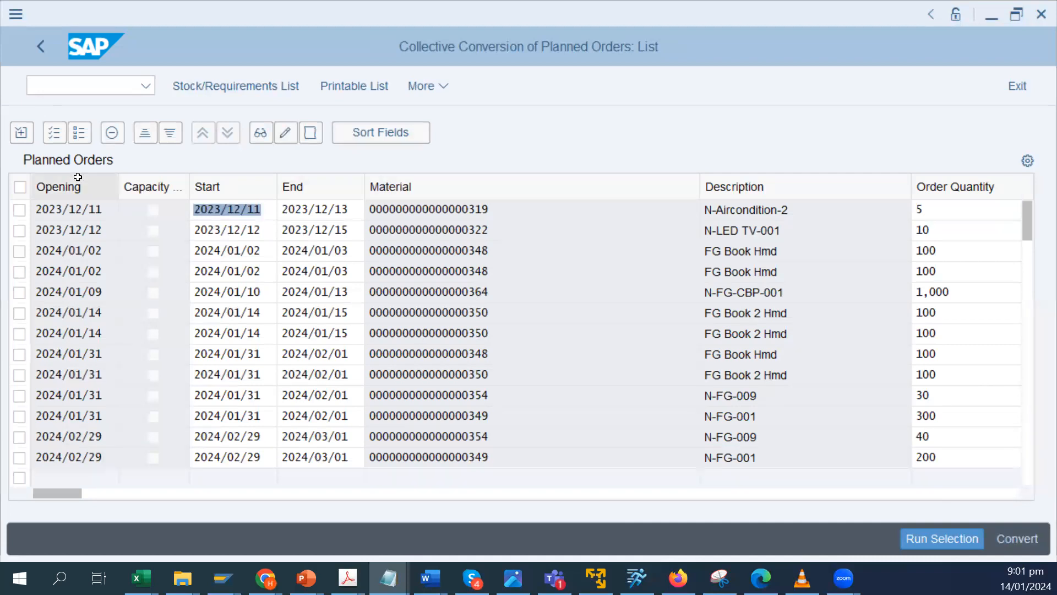
click(928, 205)
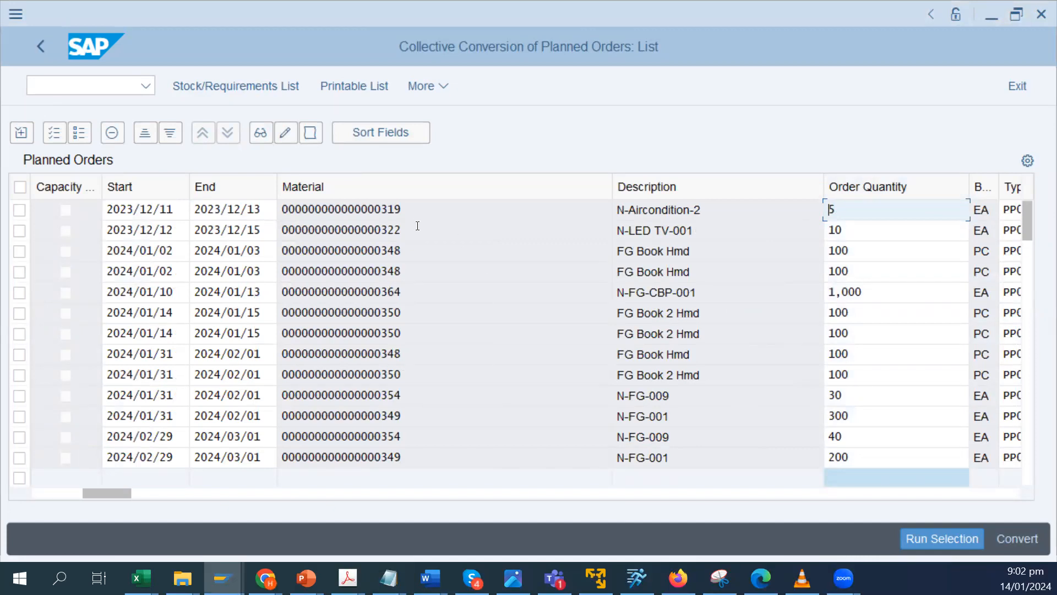
click(21, 234)
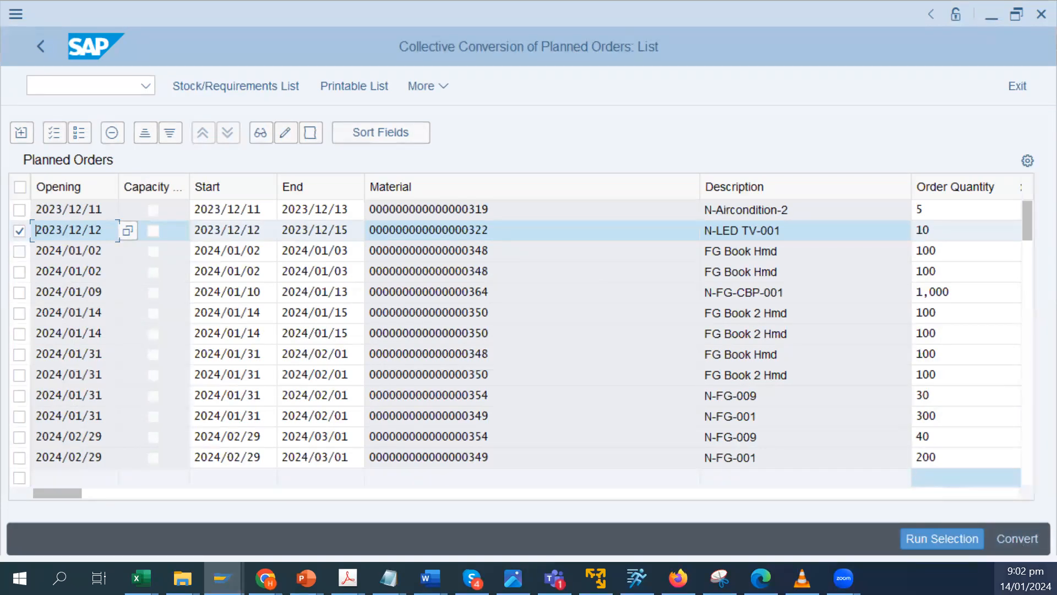
click(1018, 541)
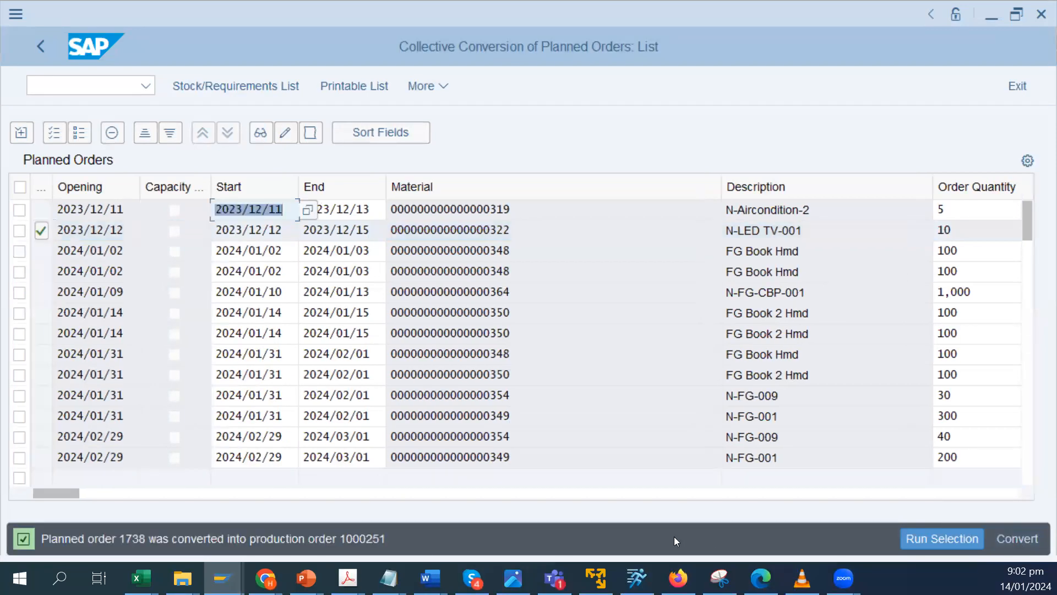
Copy the complete conversion status message and record it in the Practice Data notes in Notepad
double_click(150, 538)
right_click(151, 535)
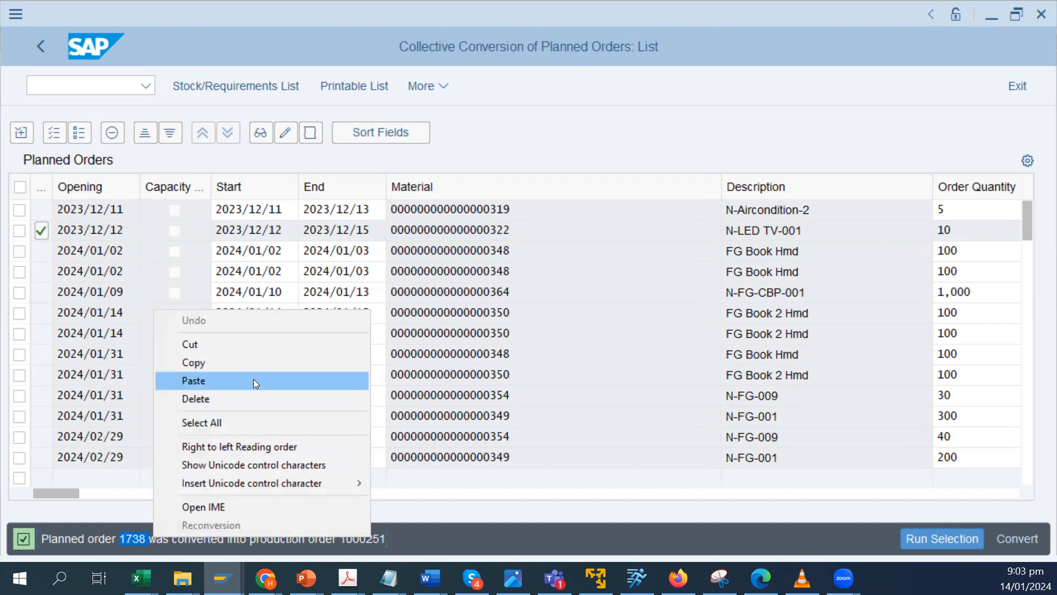
click(269, 421)
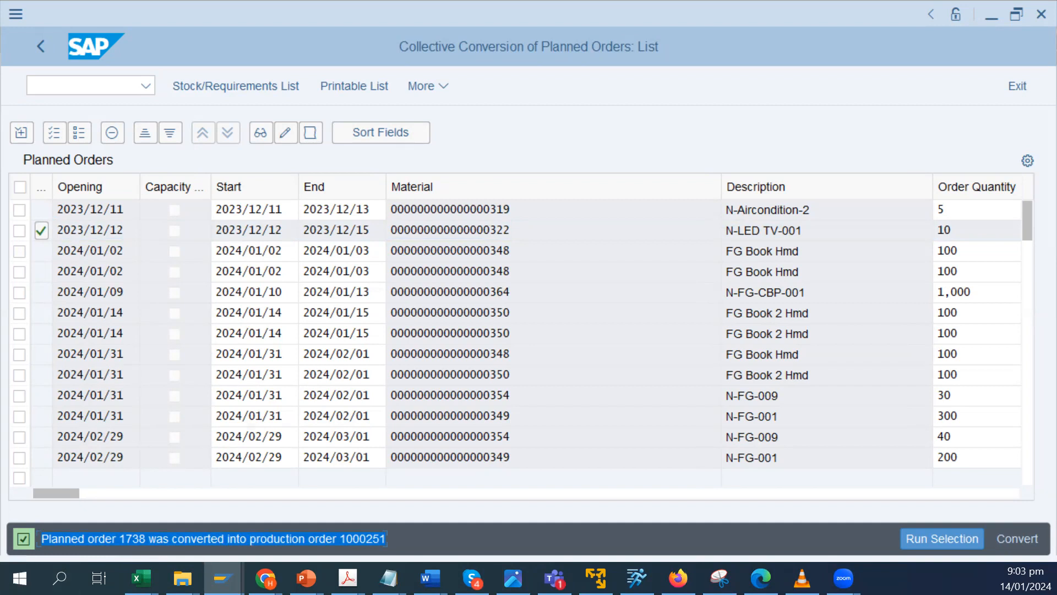
key(alt+Tab)
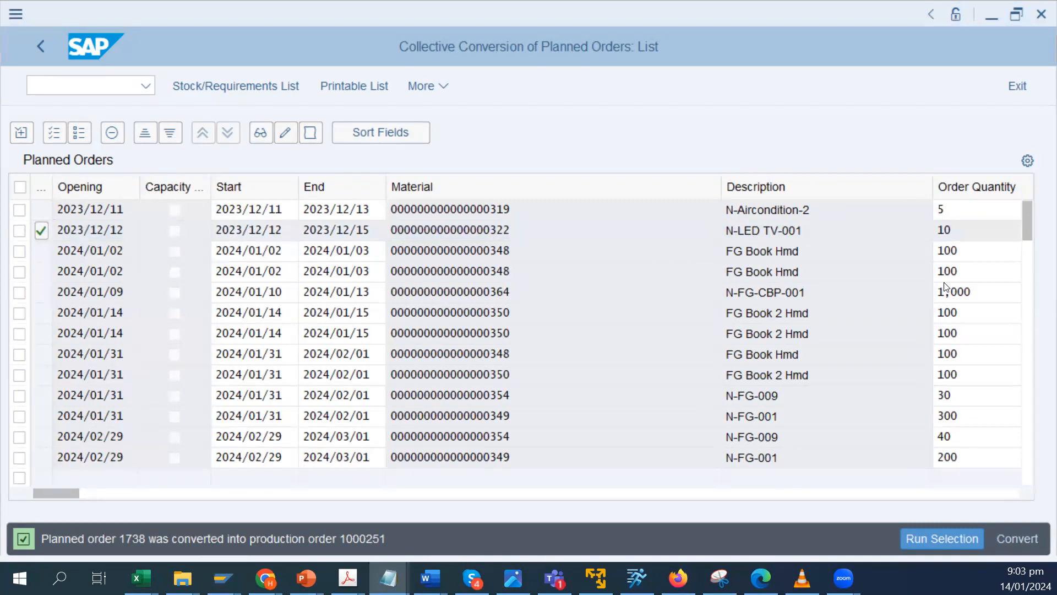
key(alt+Tab)
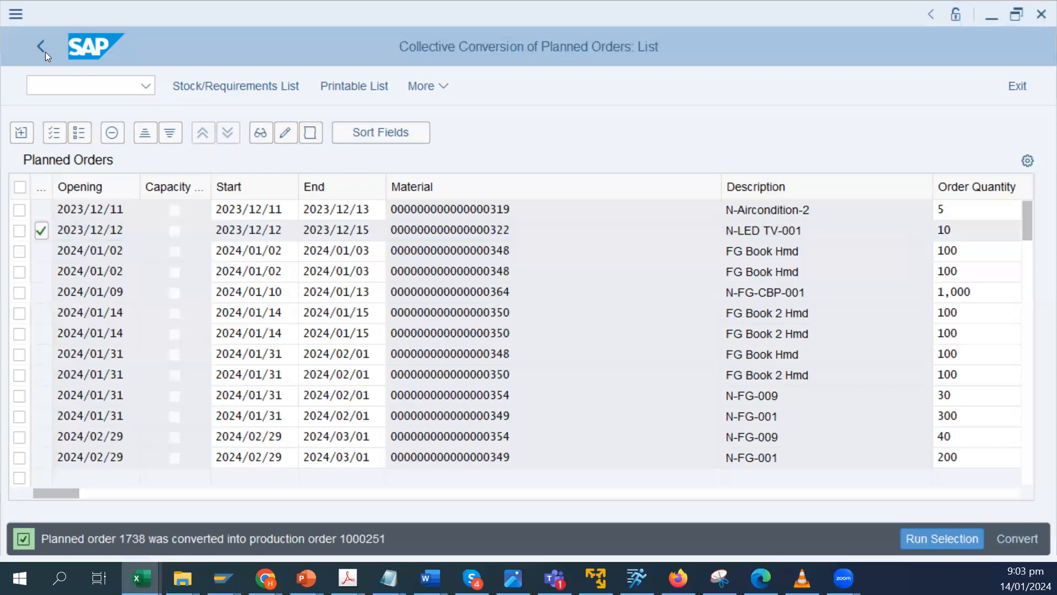
Leave the planned order conversion list and return to the SAP Easy Access screen
click(100, 228)
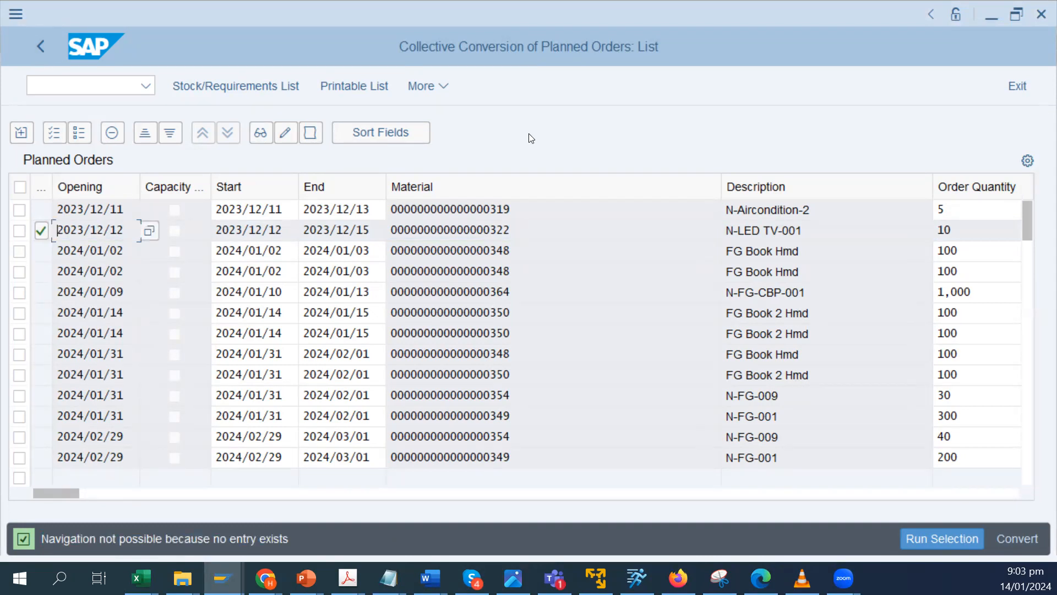
click(42, 46)
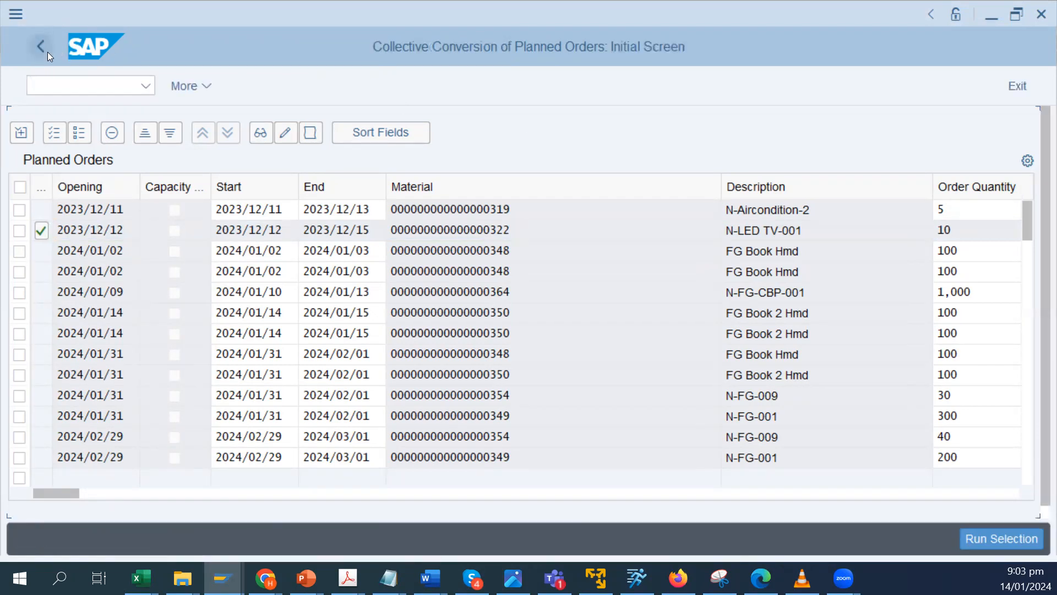
click(47, 52)
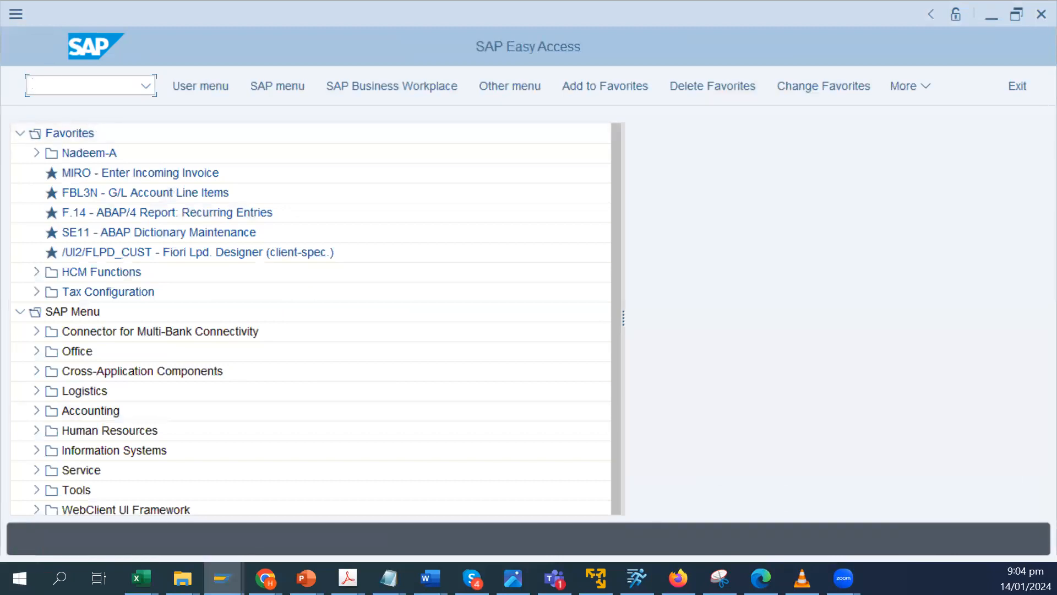
key(alt+Tab)
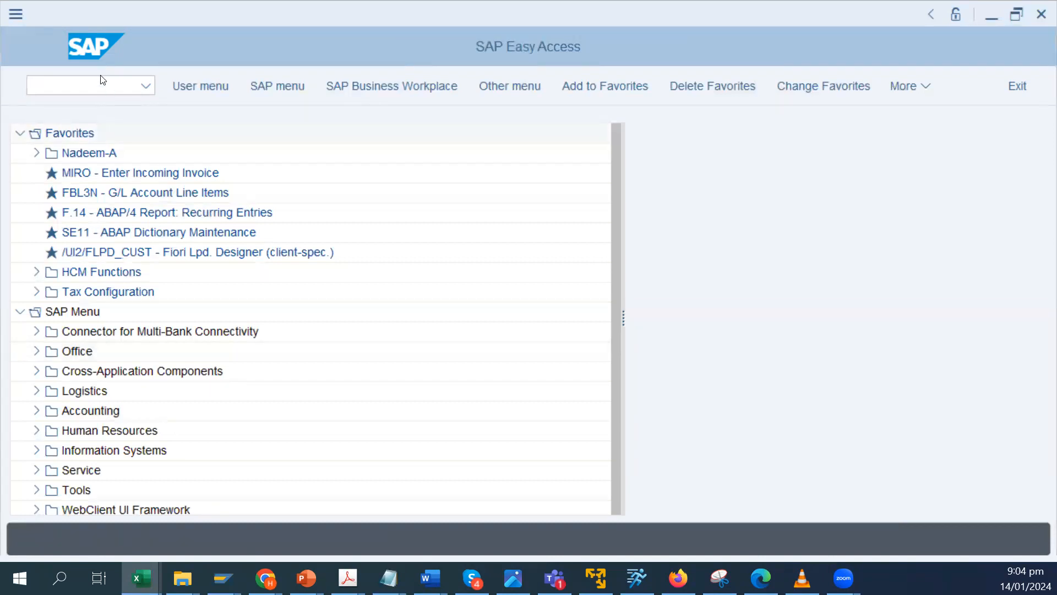
click(102, 89)
text(c)
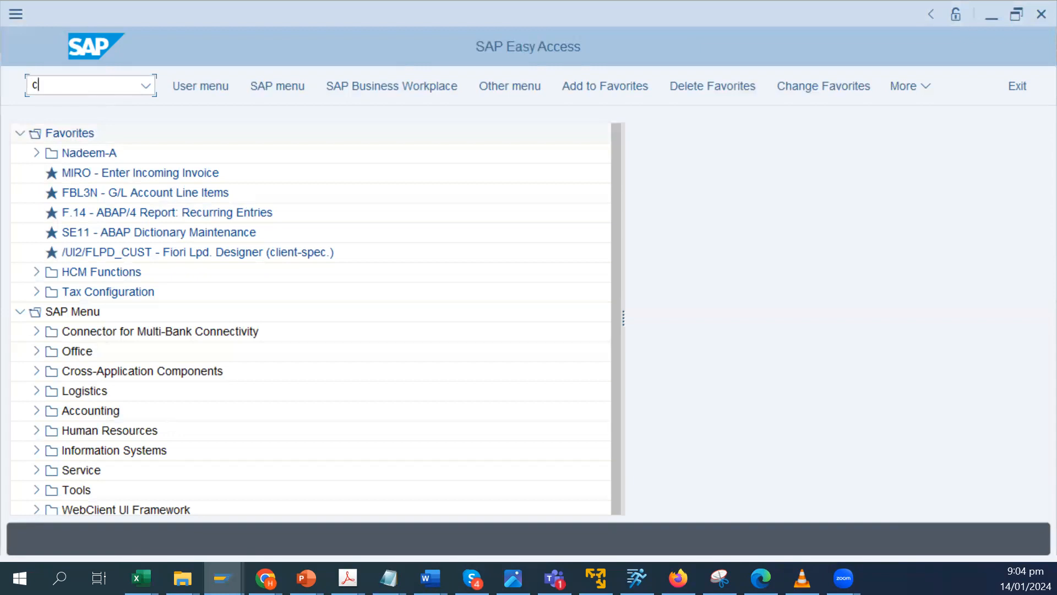
text(oo2)
key(Return)
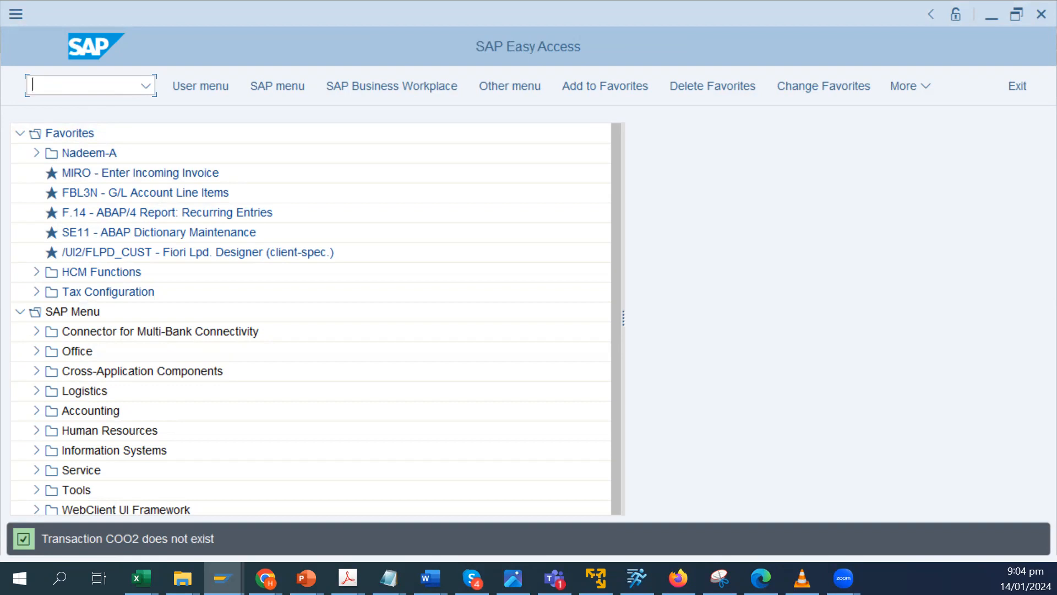
Open transaction CO02 to change a production order
key(alt+Tab)
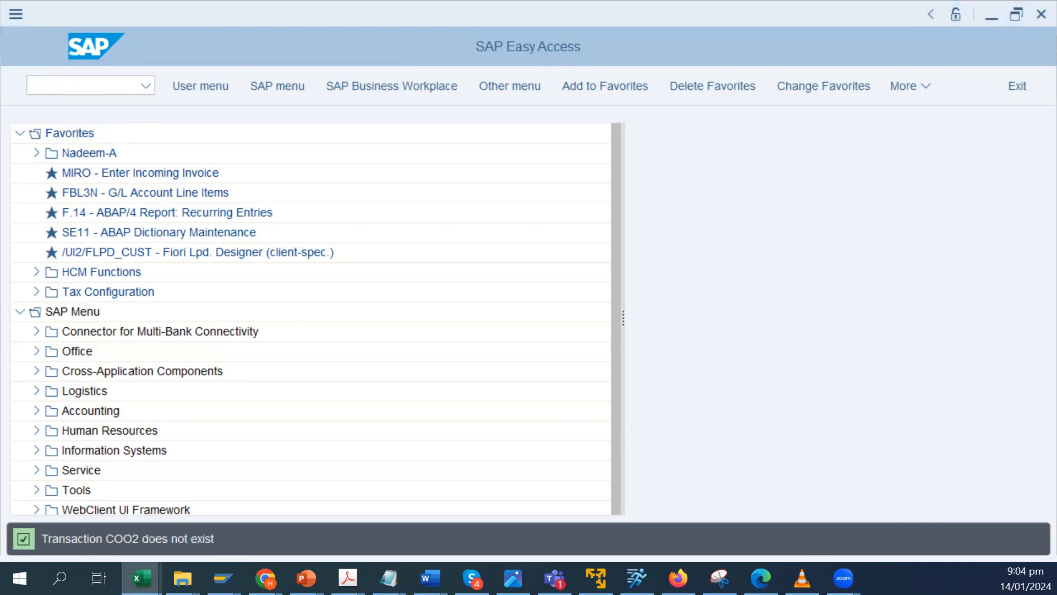
click(69, 89)
text(co02)
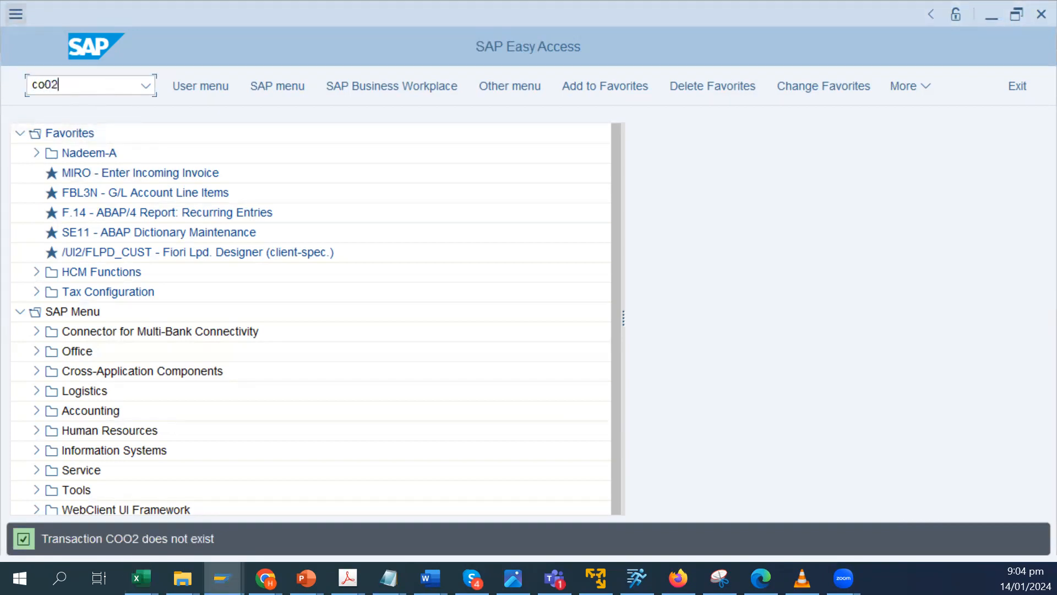
key(Return)
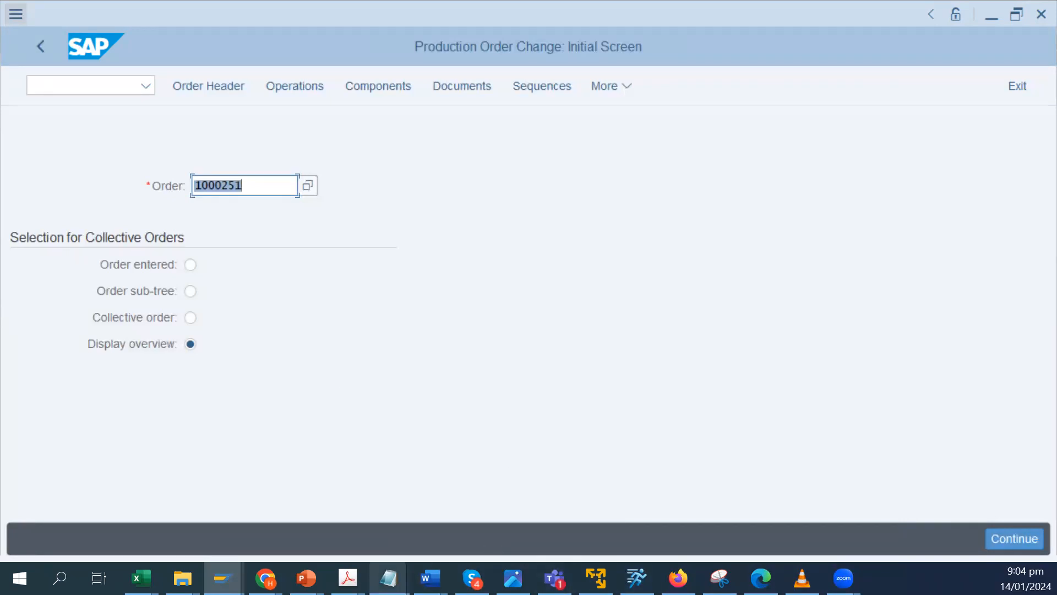
Check the production order number in the Practice Data notes in Notepad and open that order's header
click(388, 578)
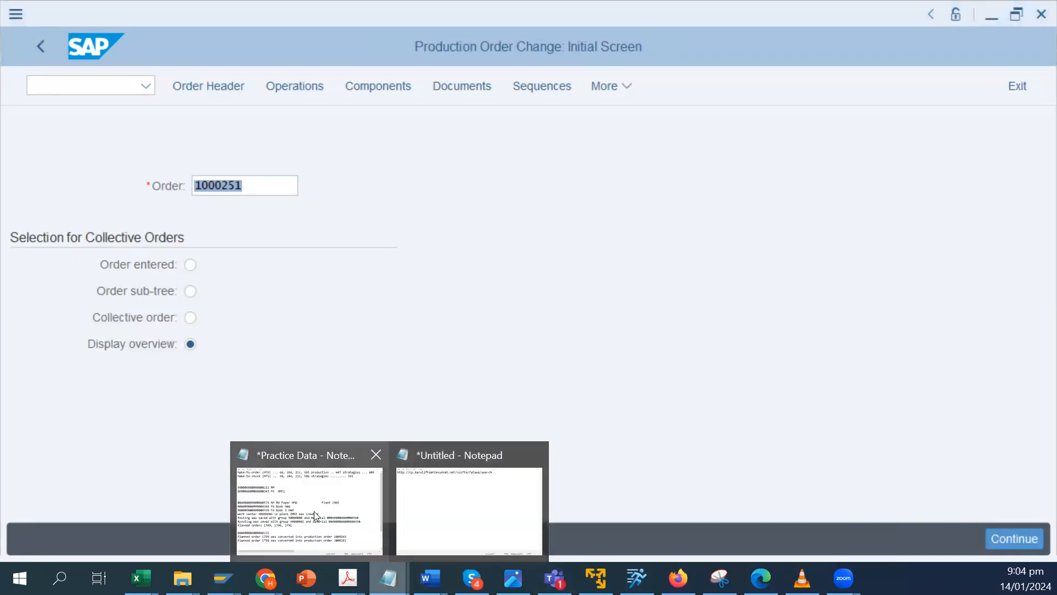
click(313, 516)
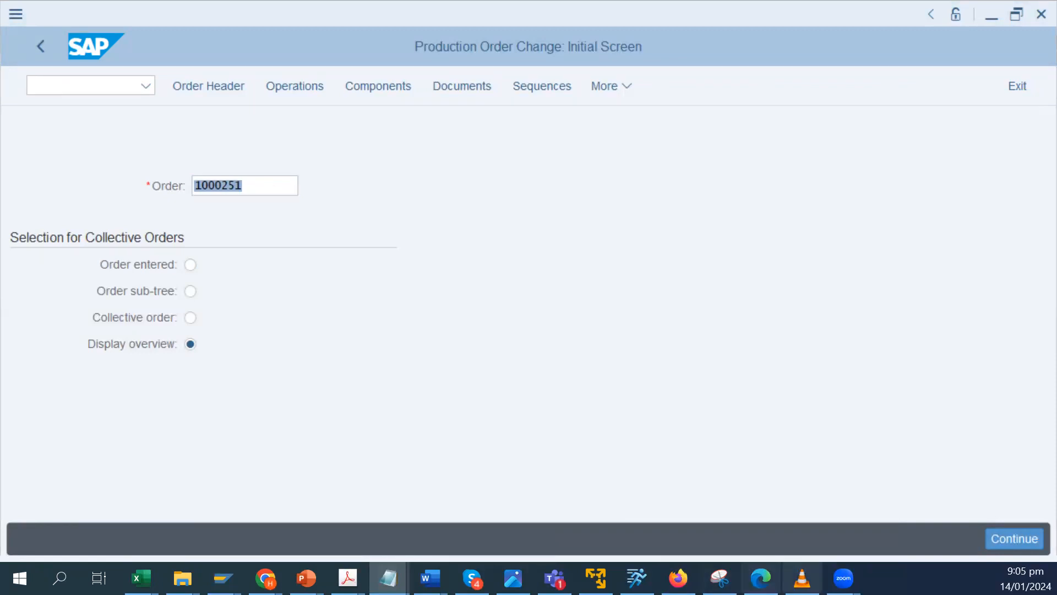
click(1008, 540)
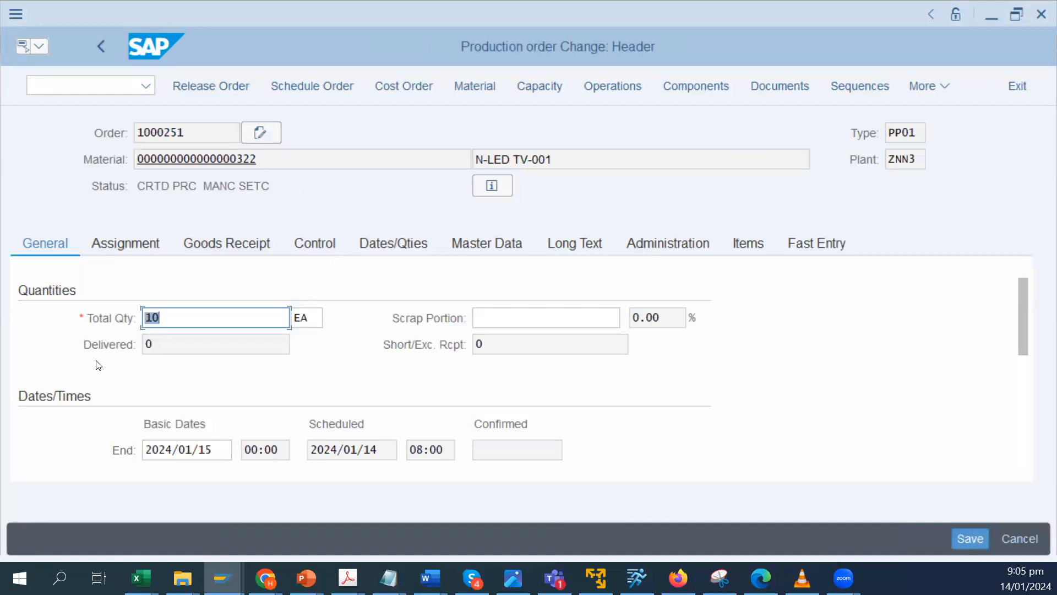
Examine the production order's assignment data, comparing its planned order with the order number, and return to the general data
click(126, 244)
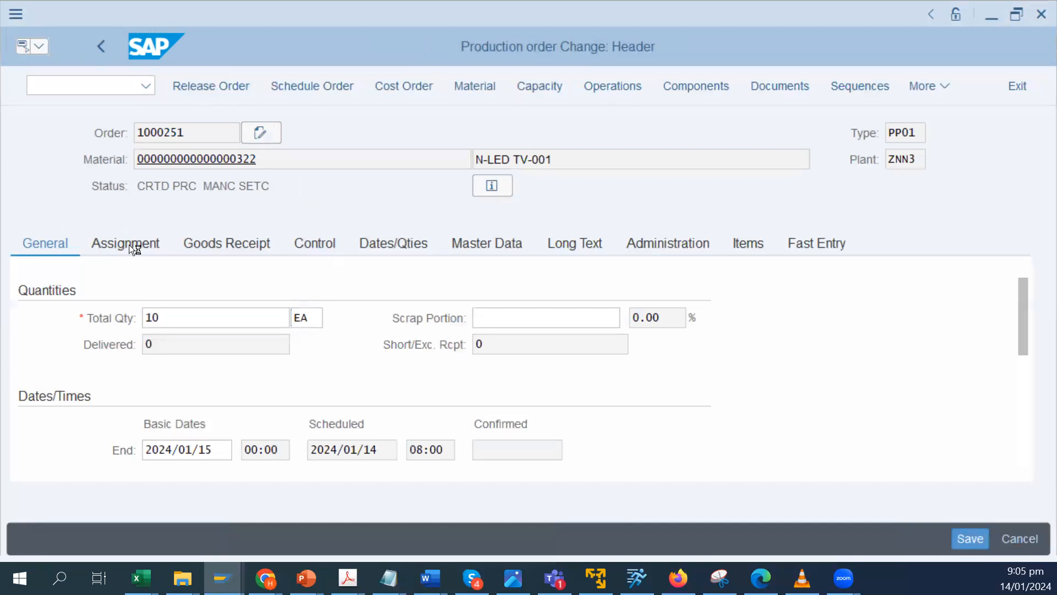
scroll(599, 458, down, 5)
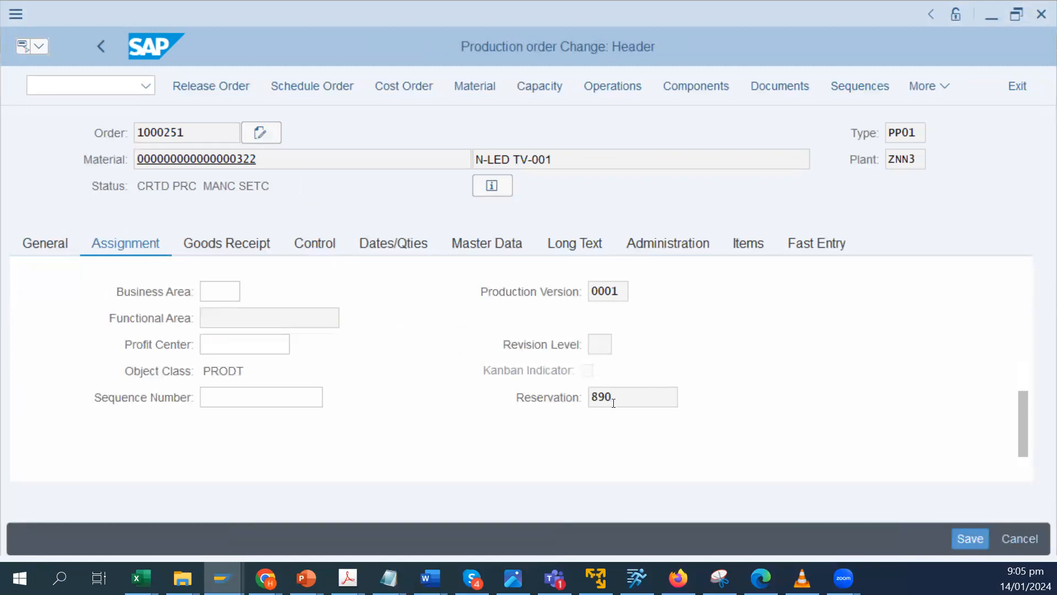
scroll(611, 410, up, 3)
drag(625, 422, 586, 422)
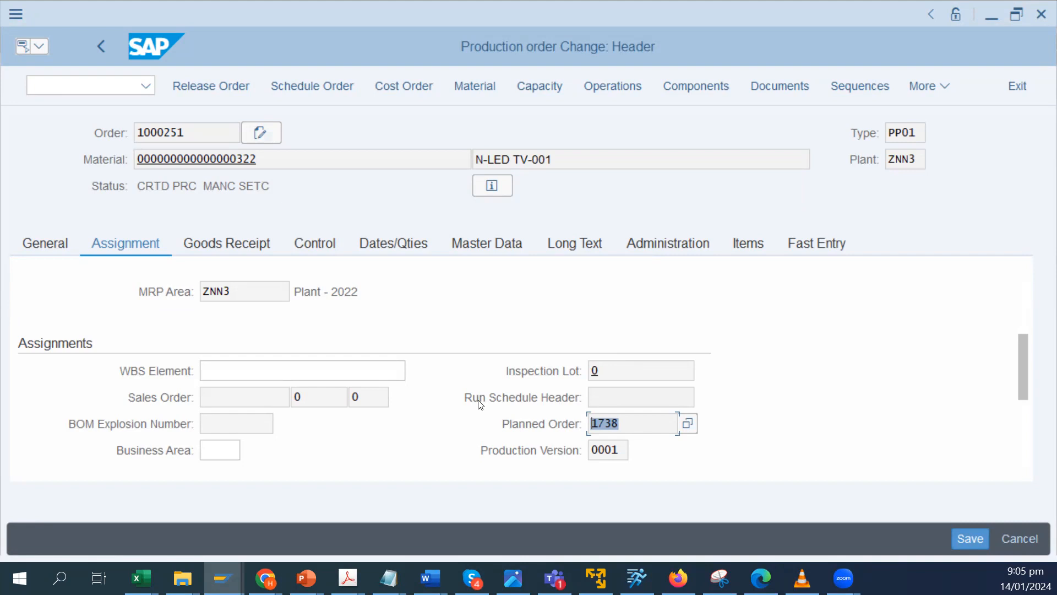
click(640, 428)
double_click(640, 429)
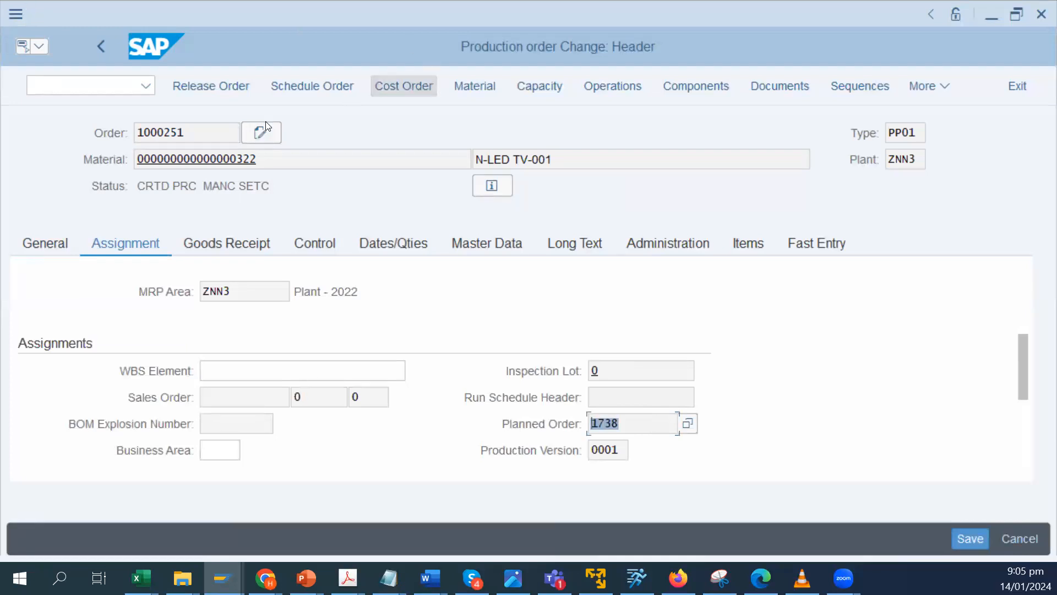
drag(206, 131, 68, 154)
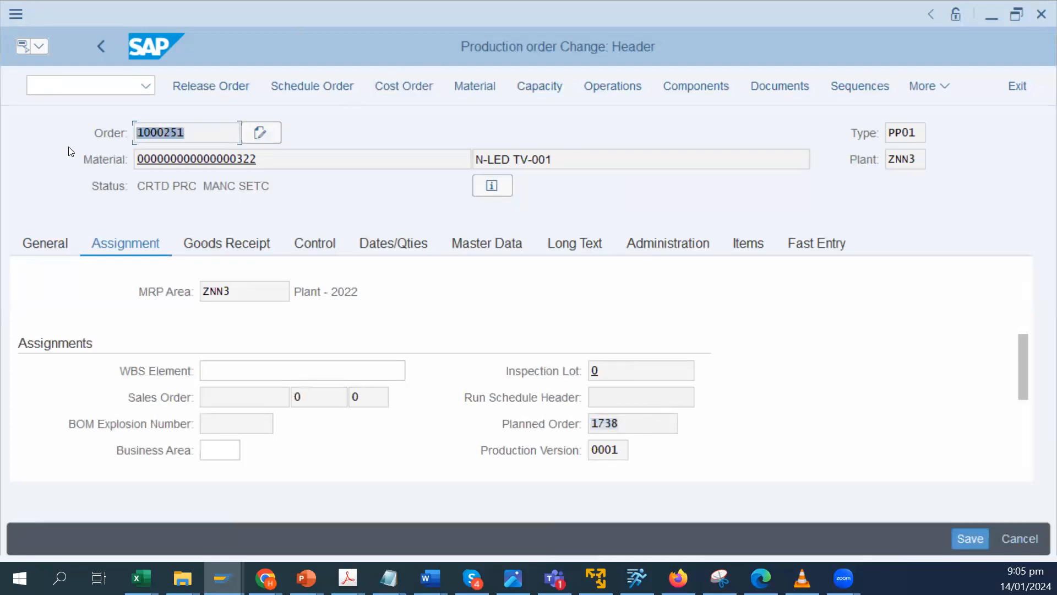
click(52, 246)
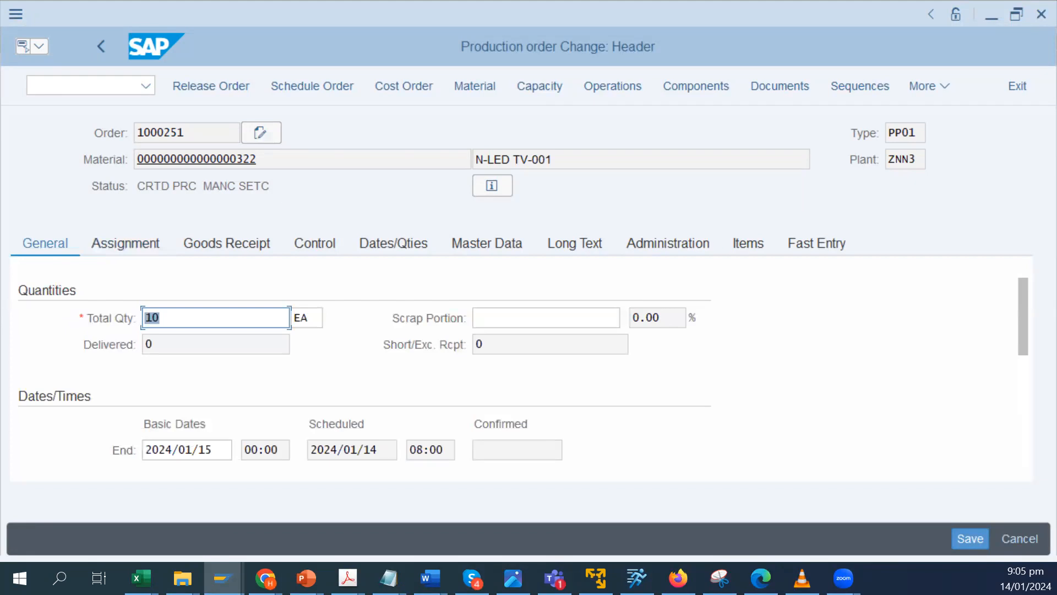
key(alt+Tab)
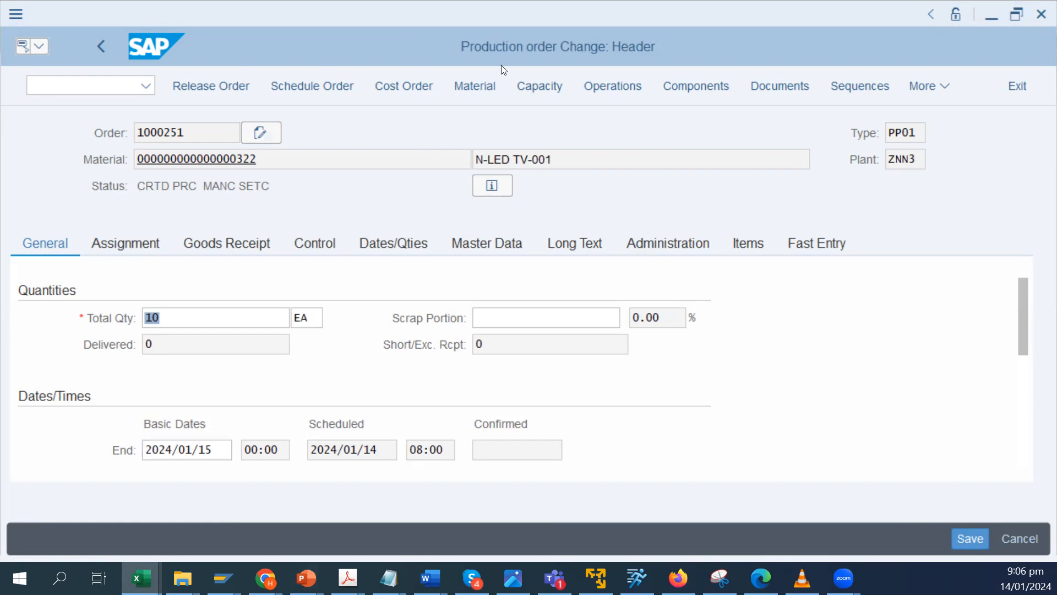
Exit the production order change and open transaction CO15 to enter a production order confirmation
click(102, 48)
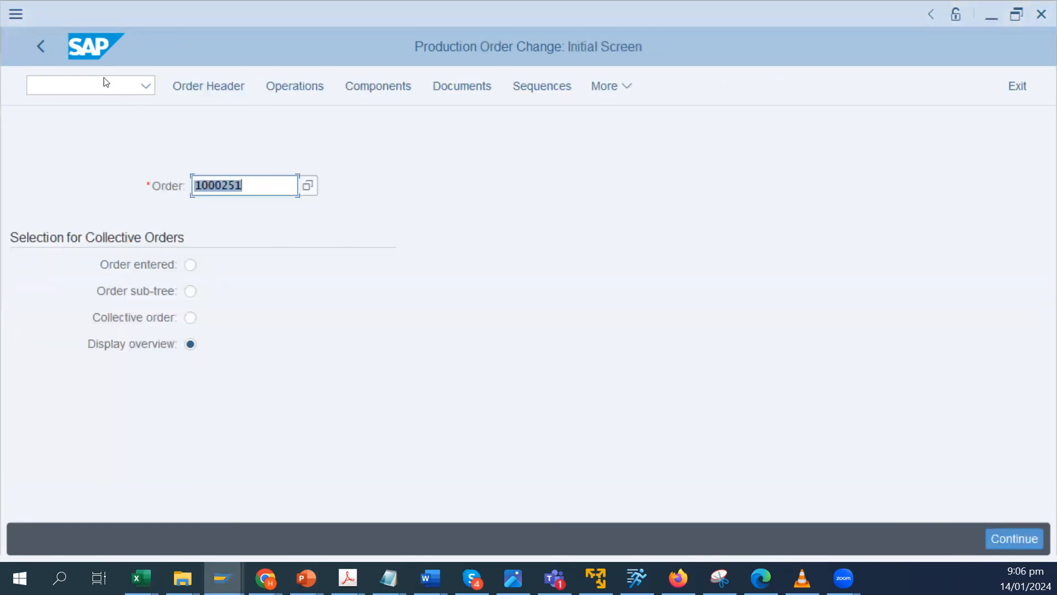
click(42, 46)
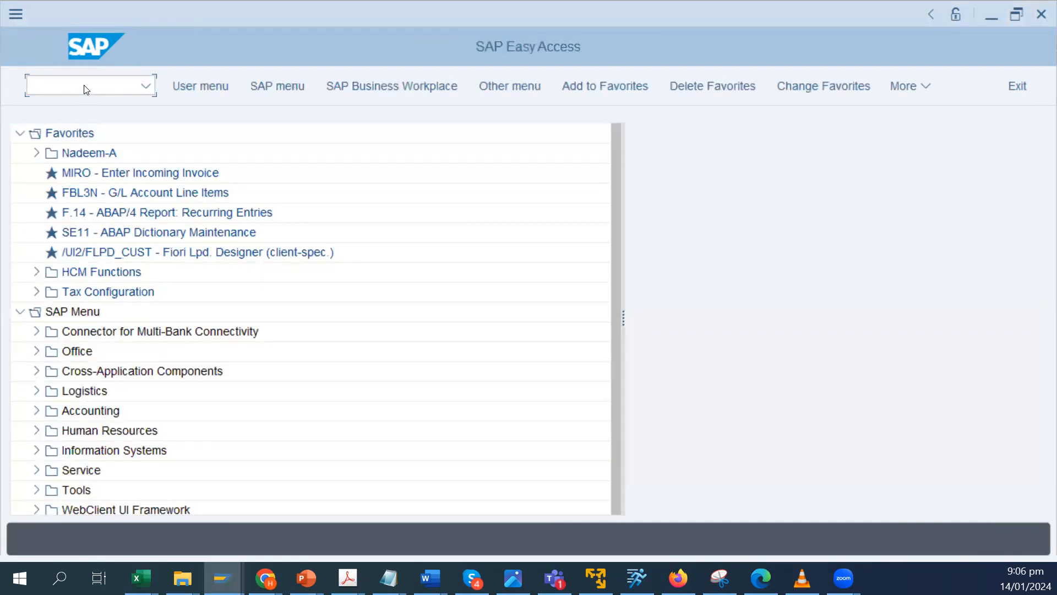
text(ci15)
key(BackSpace)
key(BackSpace)
key(BackSpace)
text(o15)
key(Return)
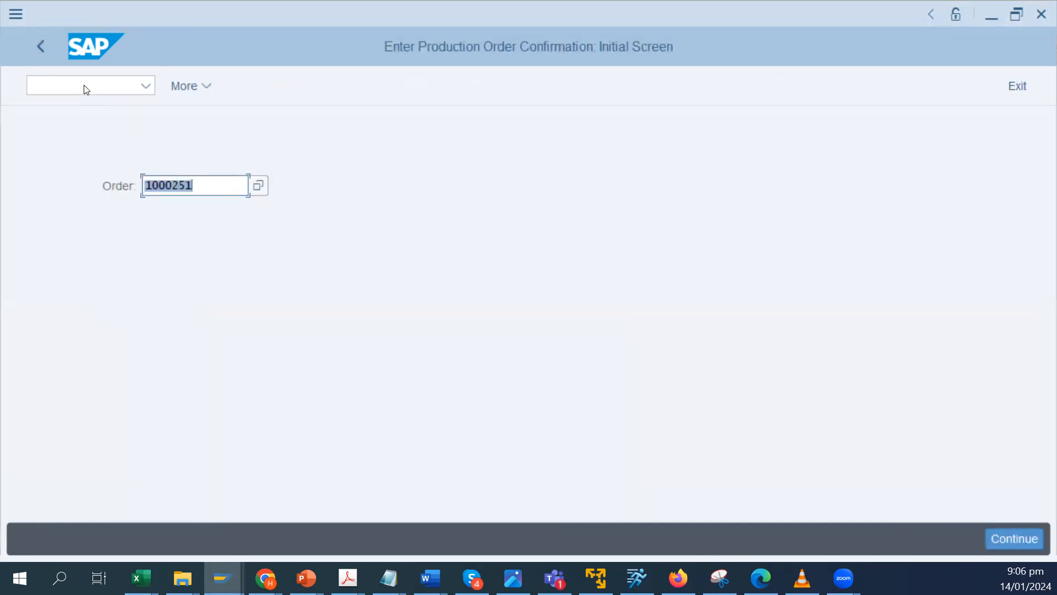
Try to open the production order for confirmation, and leave the confirmation transaction
click(1014, 538)
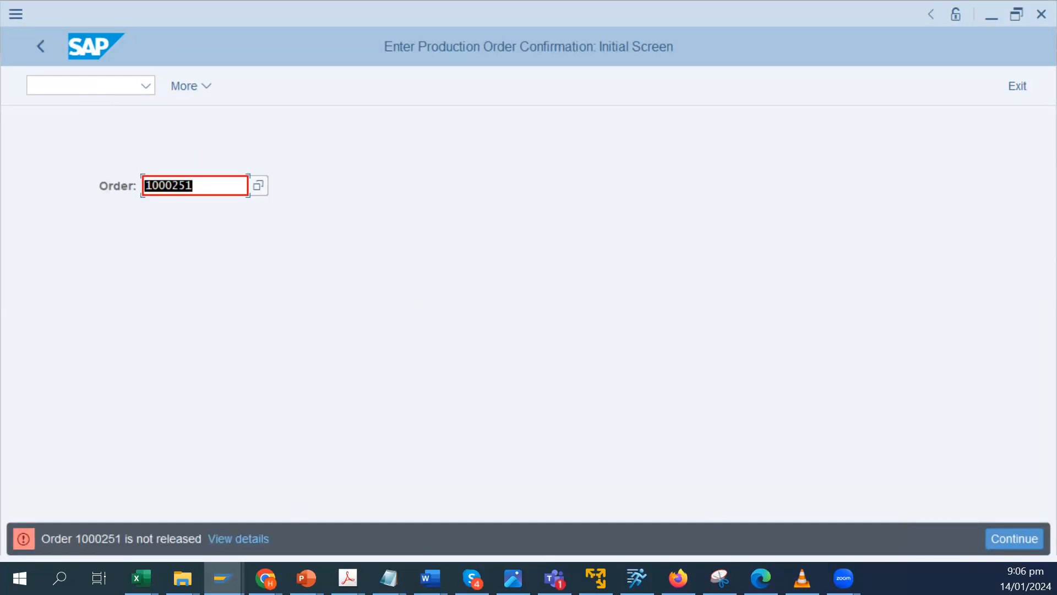
key(alt+Tab)
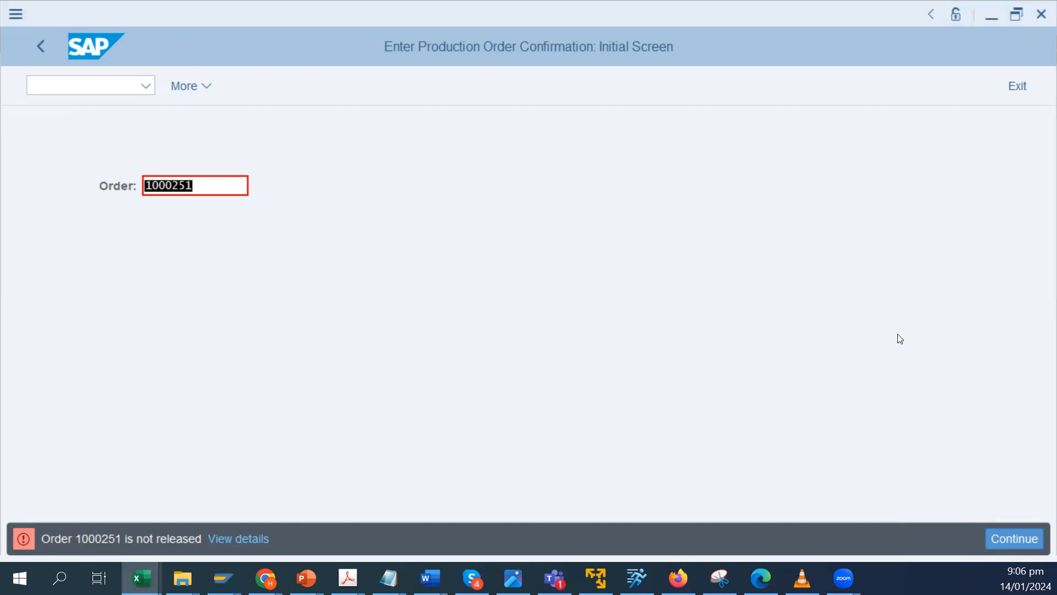
click(40, 49)
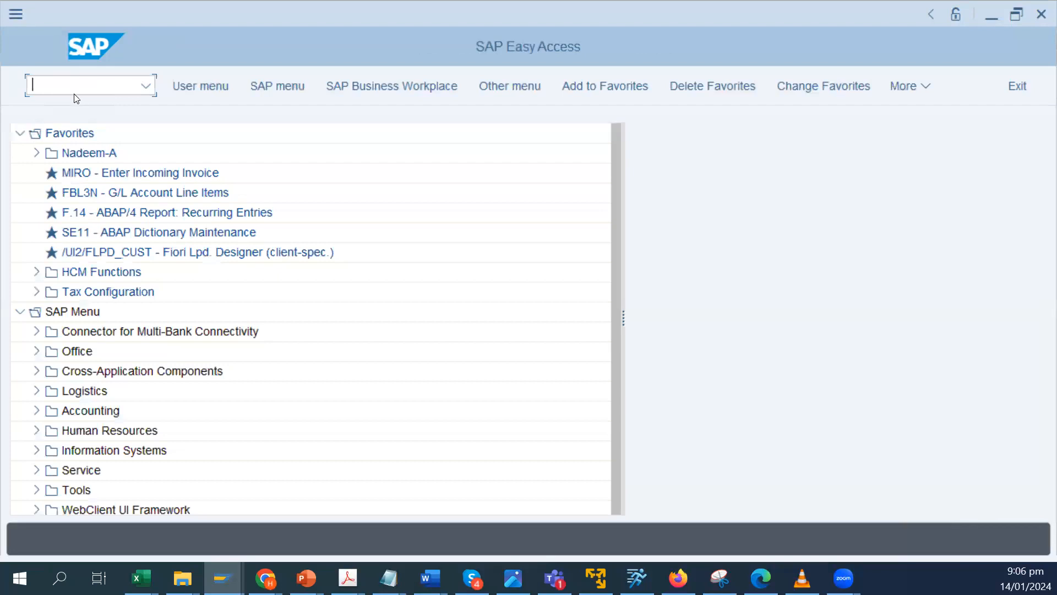
Release the production order from its header in transaction CO02 and save the order
text(co02)
key(Return)
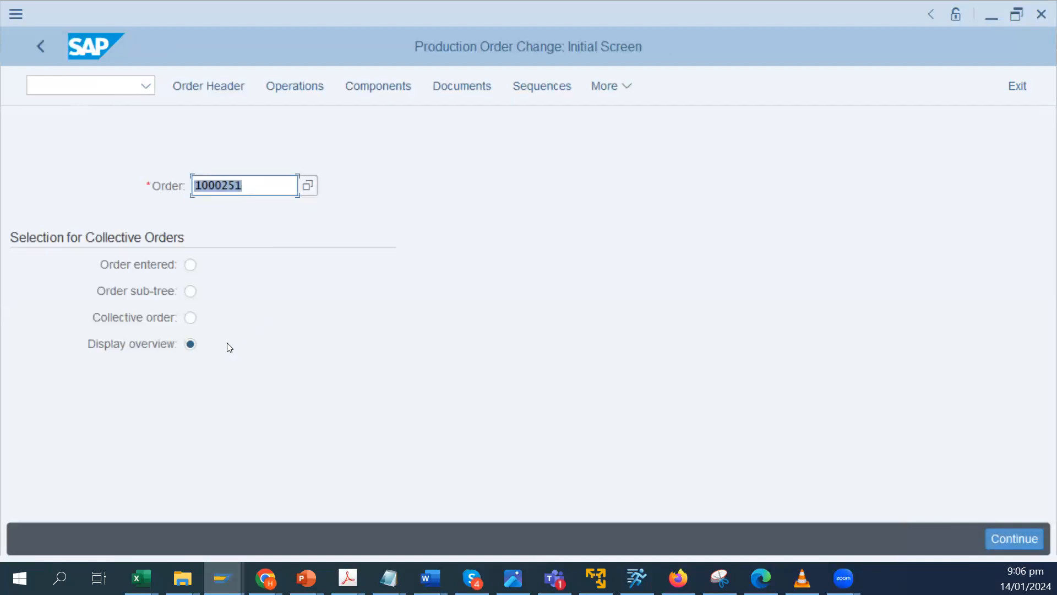
click(208, 87)
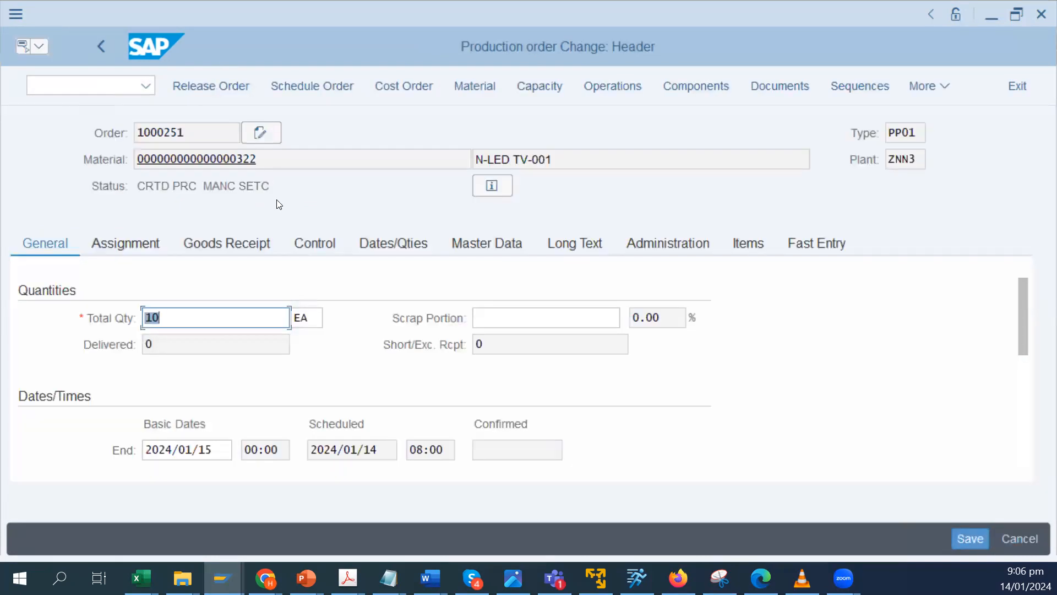
click(200, 84)
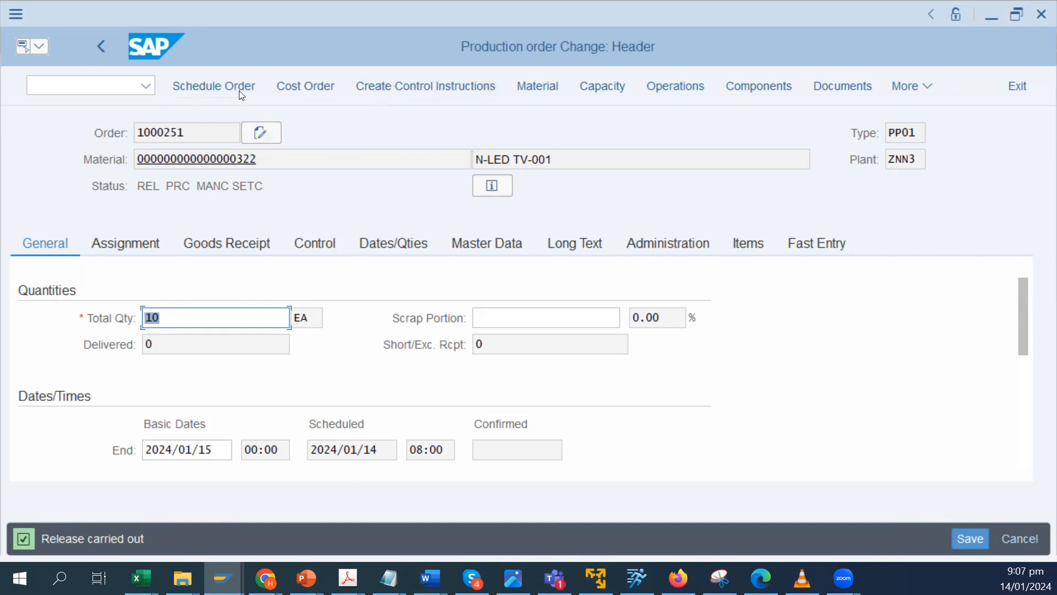
click(103, 55)
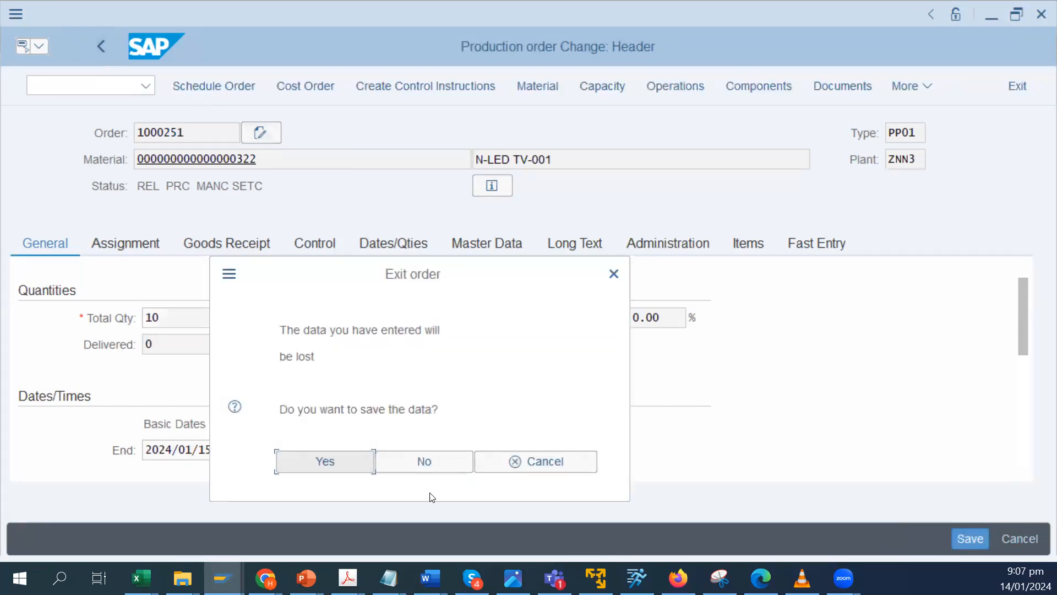
click(324, 463)
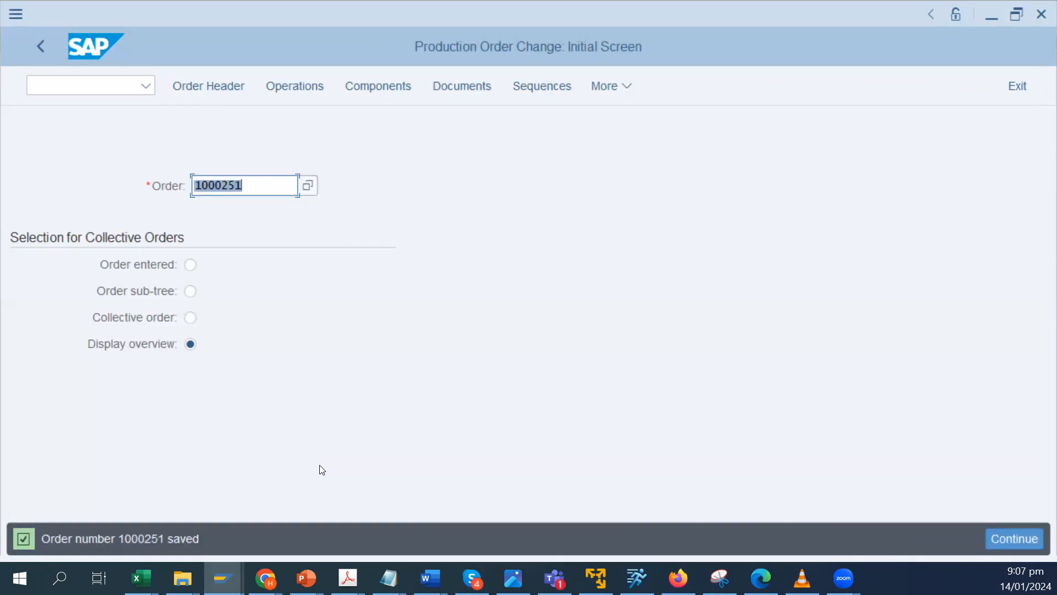
Return to transaction CO15 and open the same production order's confirmation data
click(43, 45)
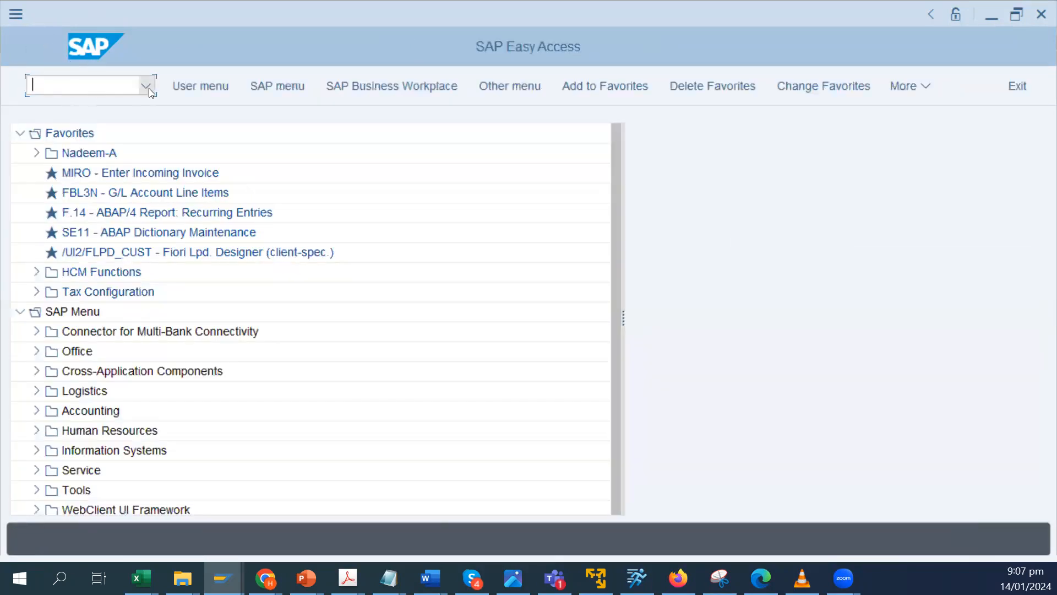
click(146, 86)
click(130, 117)
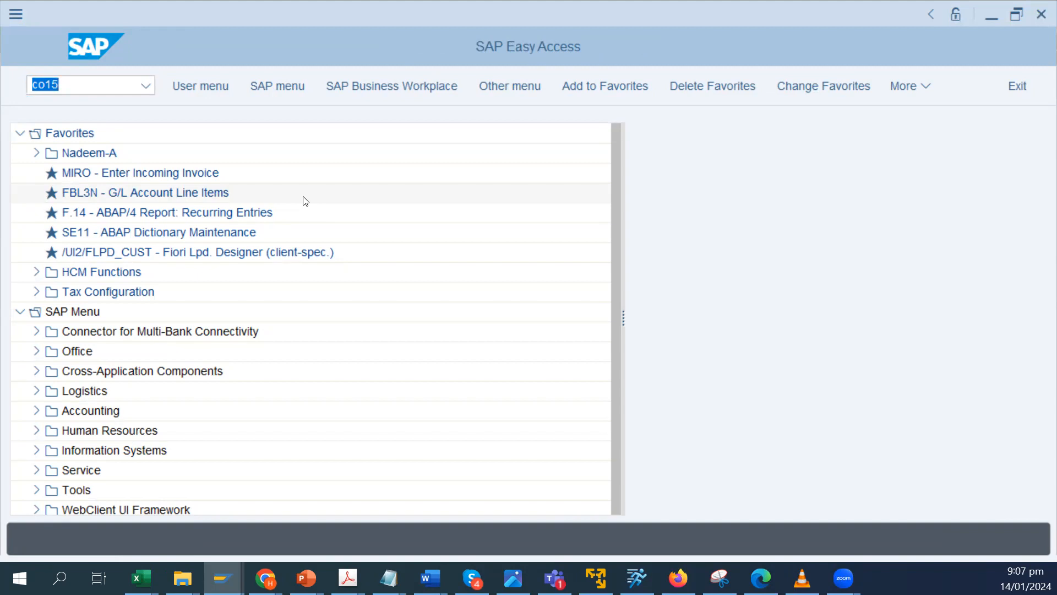
key(Return)
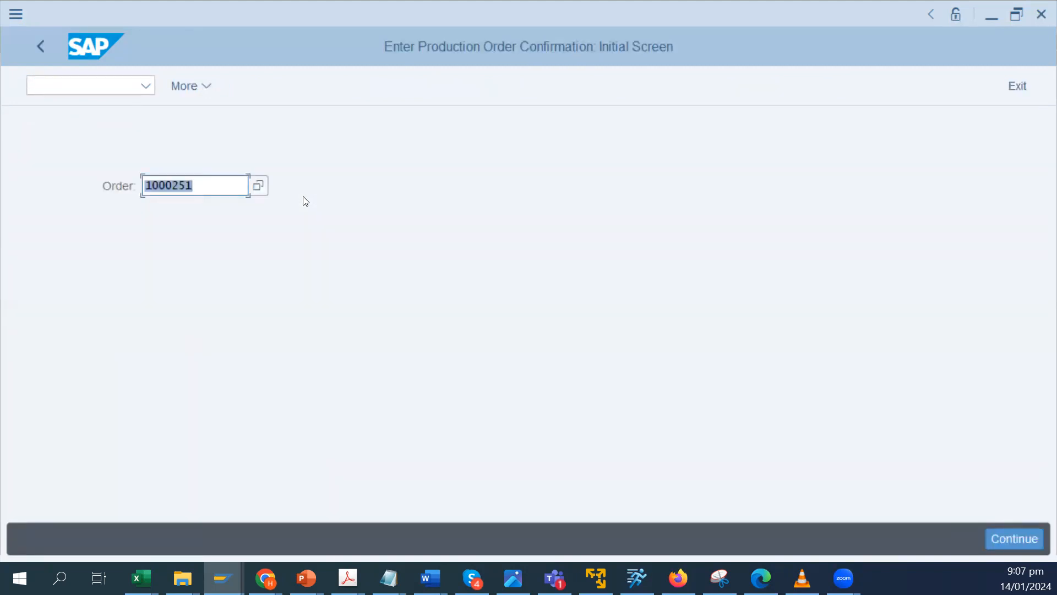
key(Return)
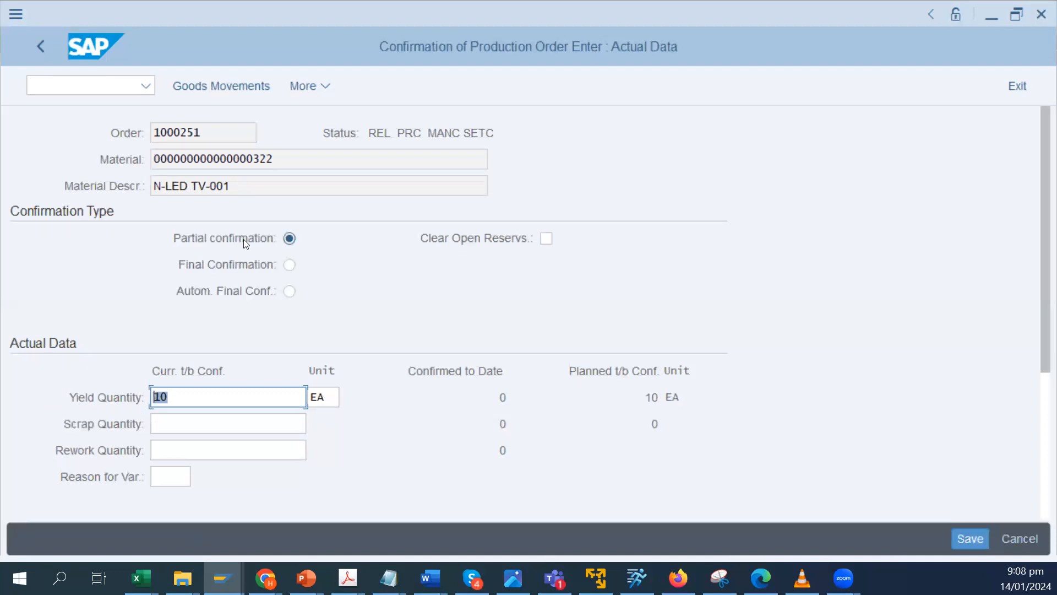
Set the confirmation type to Final Confirmation and save the production order confirmation
click(290, 267)
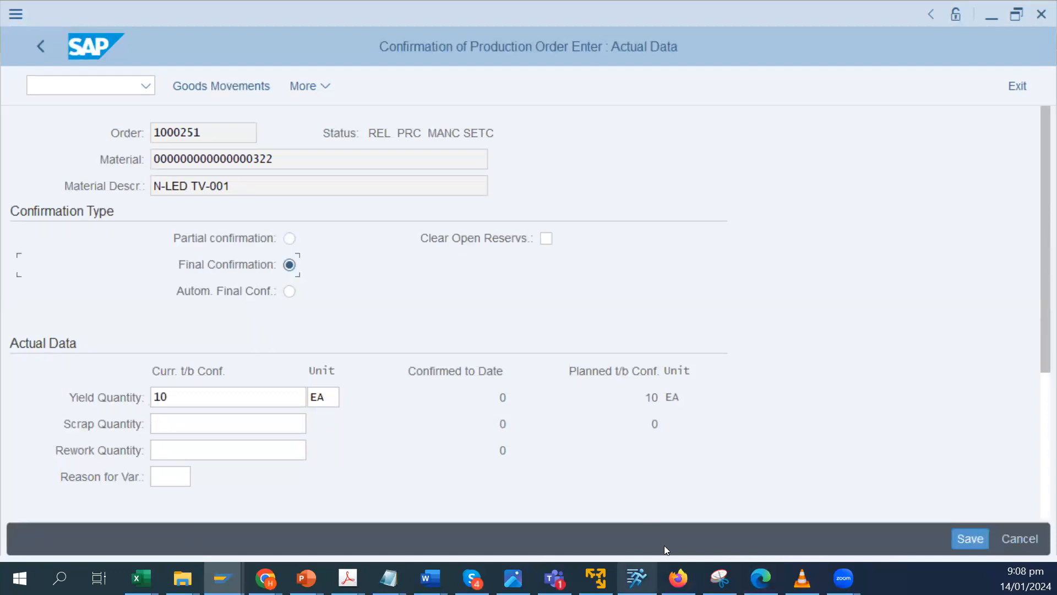
click(977, 547)
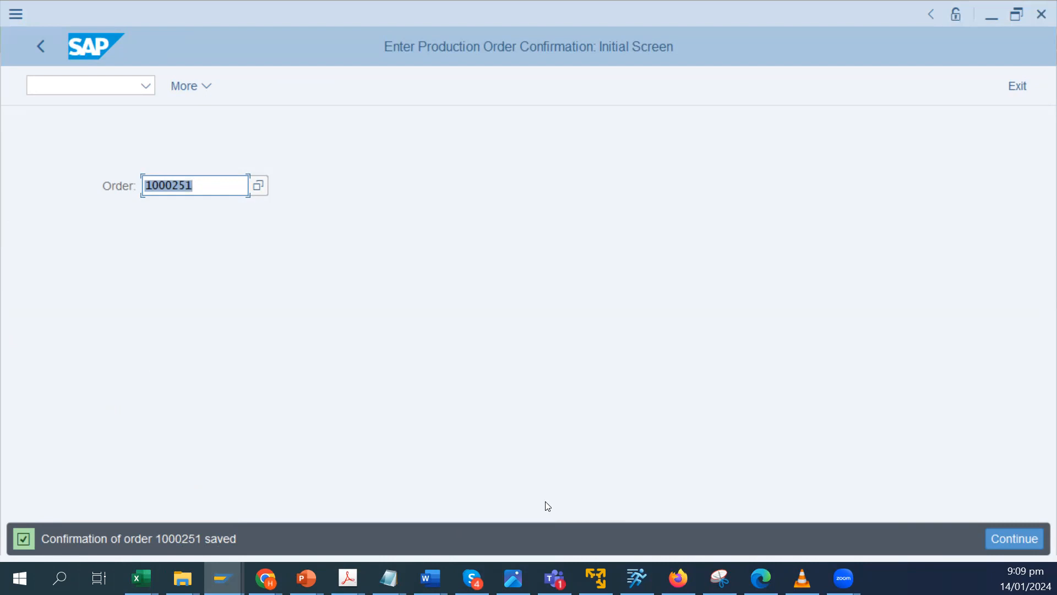
key(alt+Tab)
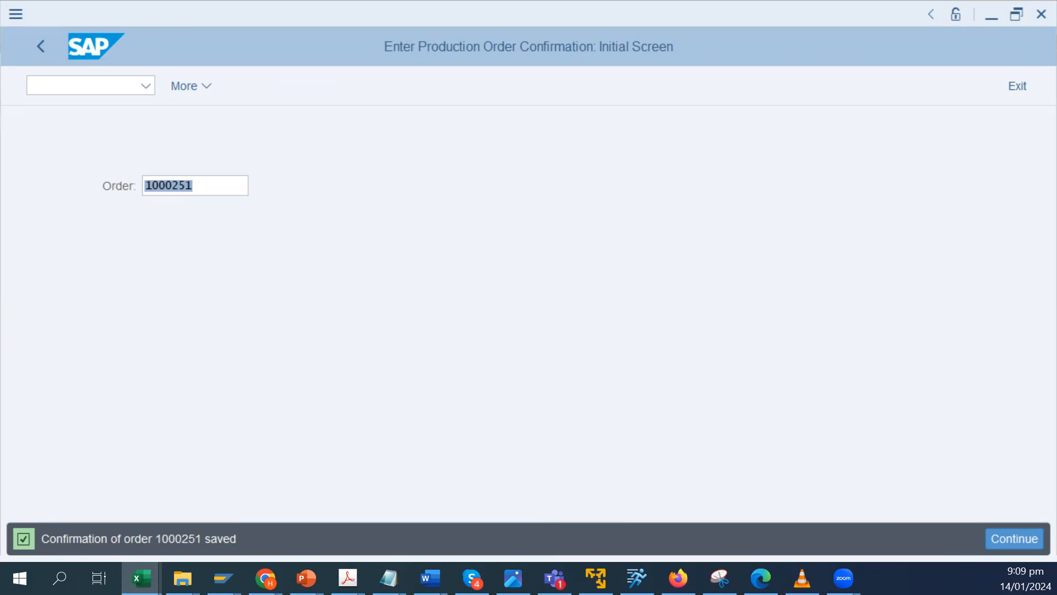
Exit the order confirmation and open transaction MIGO for goods movements
click(34, 47)
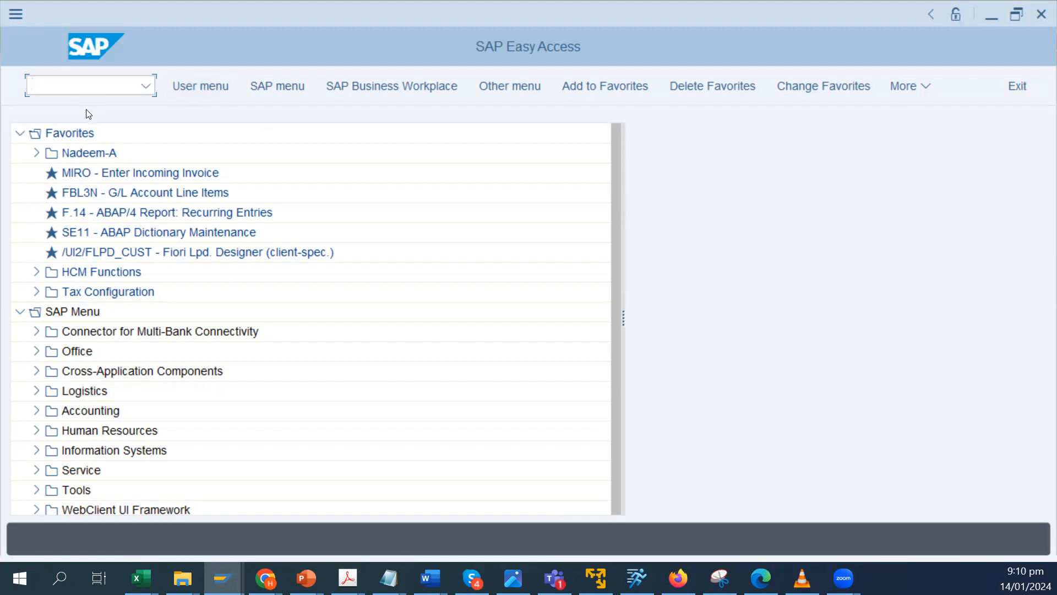
text(migo)
key(Return)
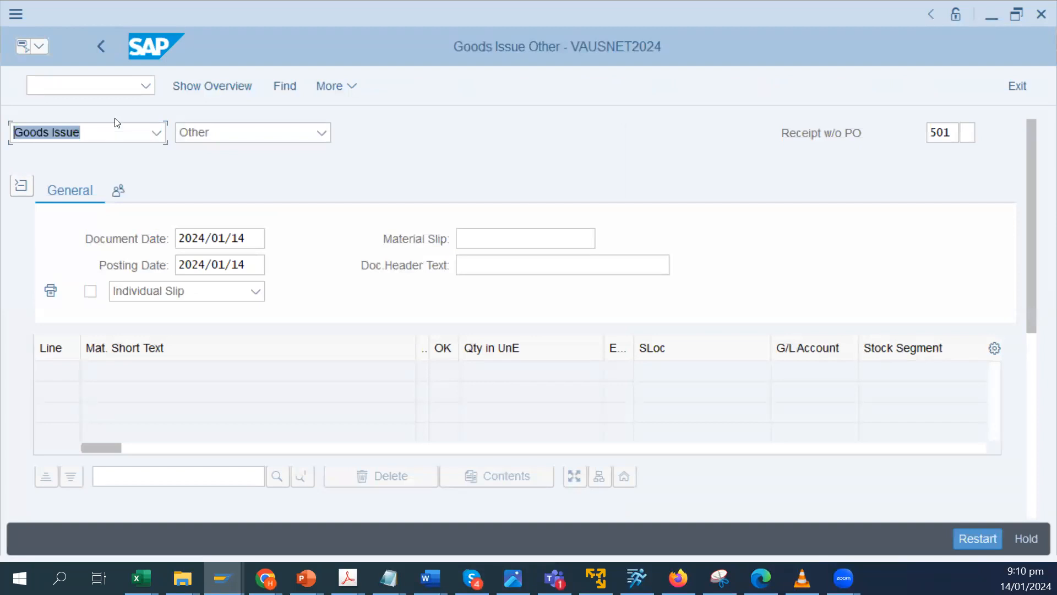
click(135, 89)
click(146, 87)
click(145, 88)
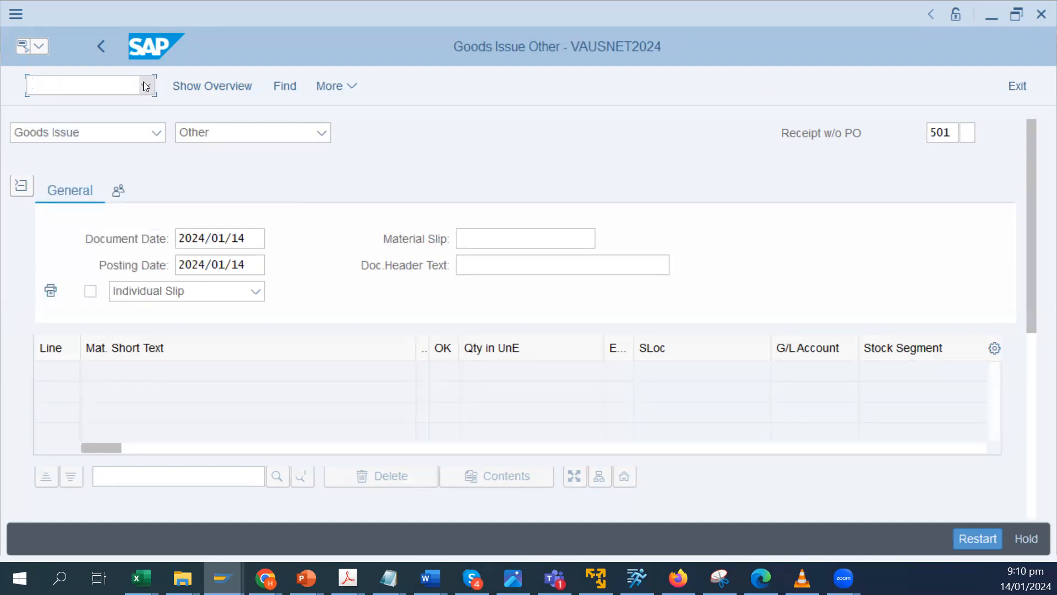
Switch the goods movement to Goods Receipt, review the available action and reference document types, and switch back to Goods Issue
click(163, 141)
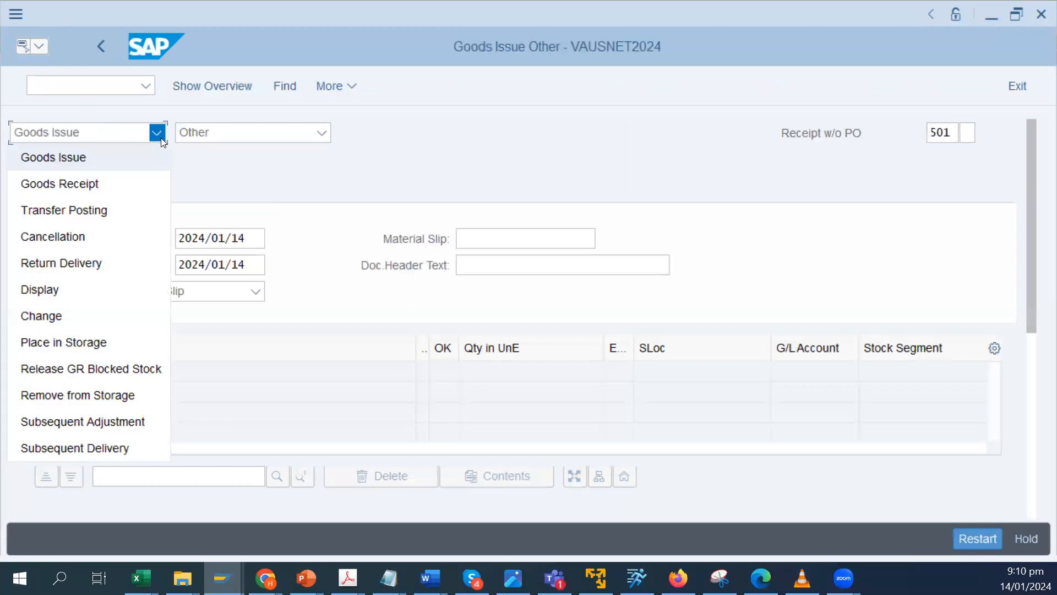
click(161, 138)
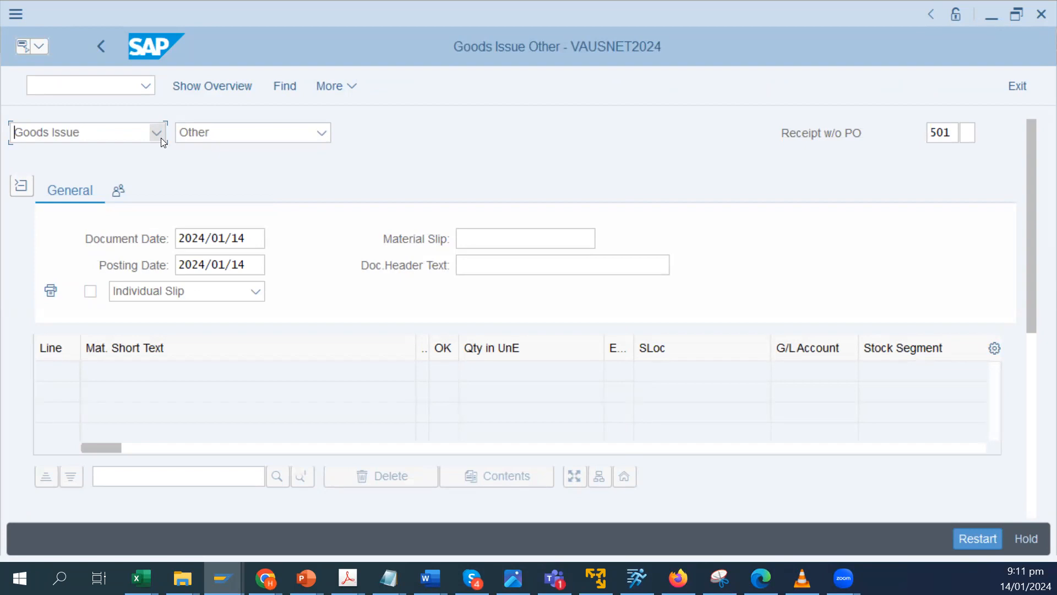
click(157, 133)
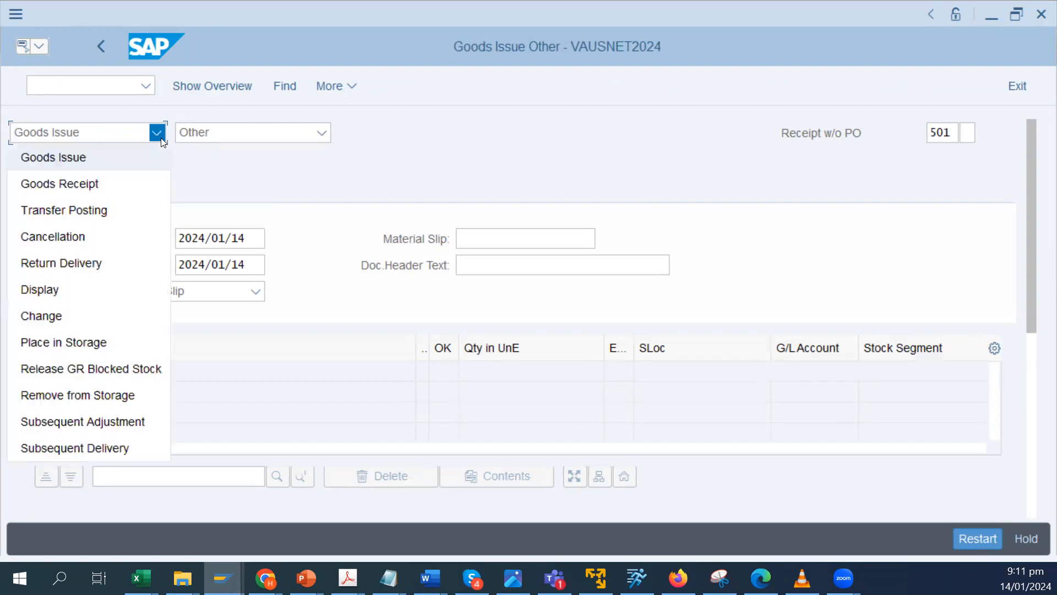
click(76, 183)
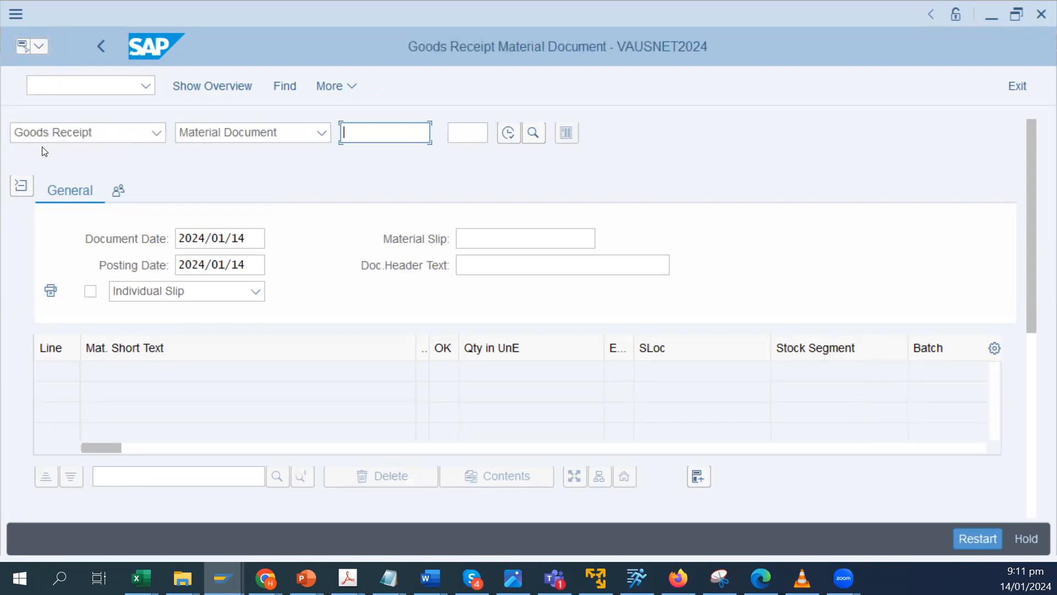
click(150, 136)
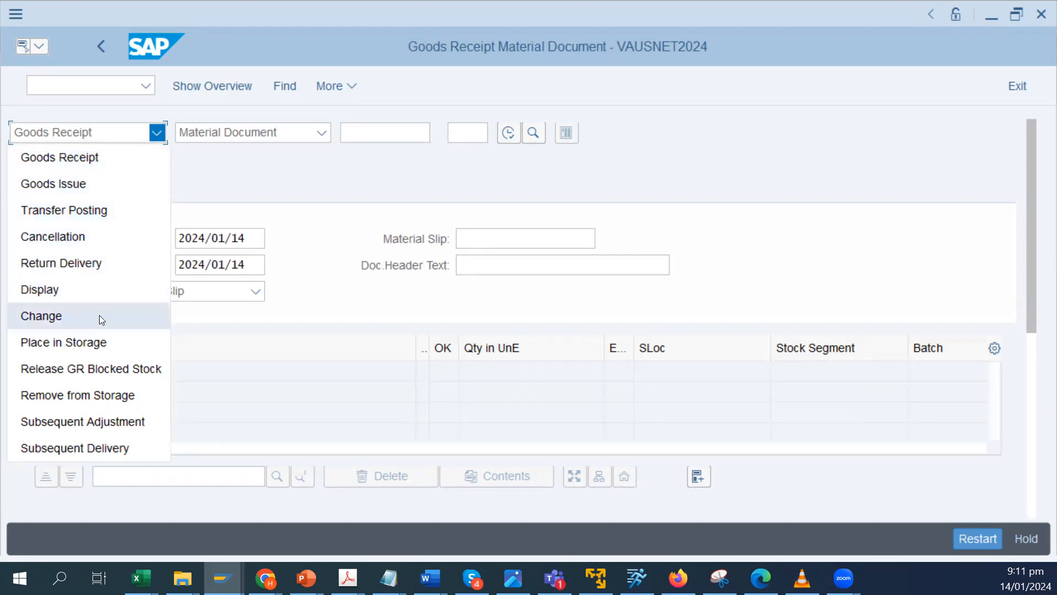
click(158, 134)
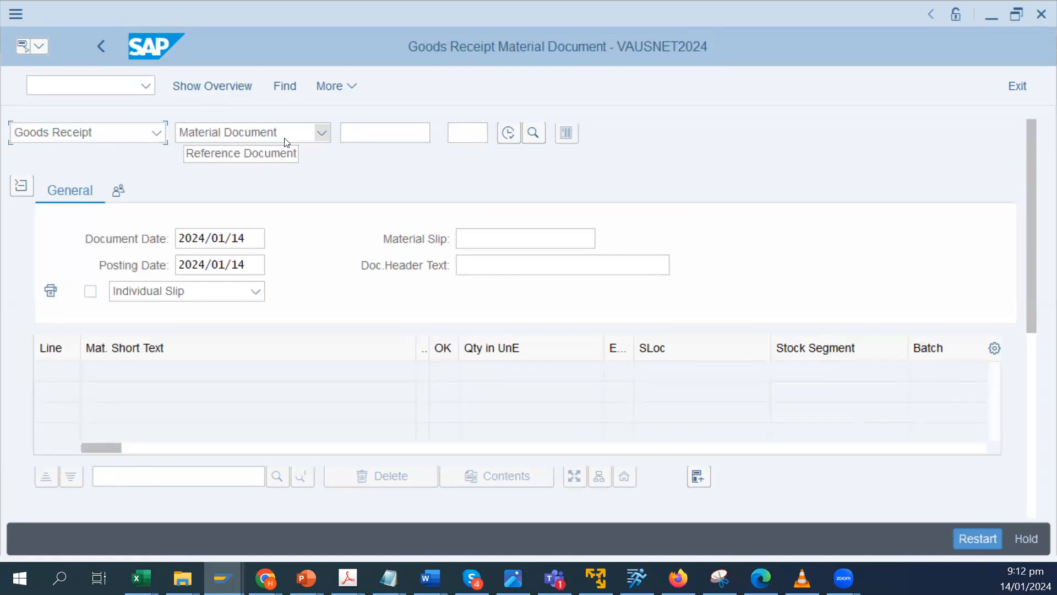
click(323, 132)
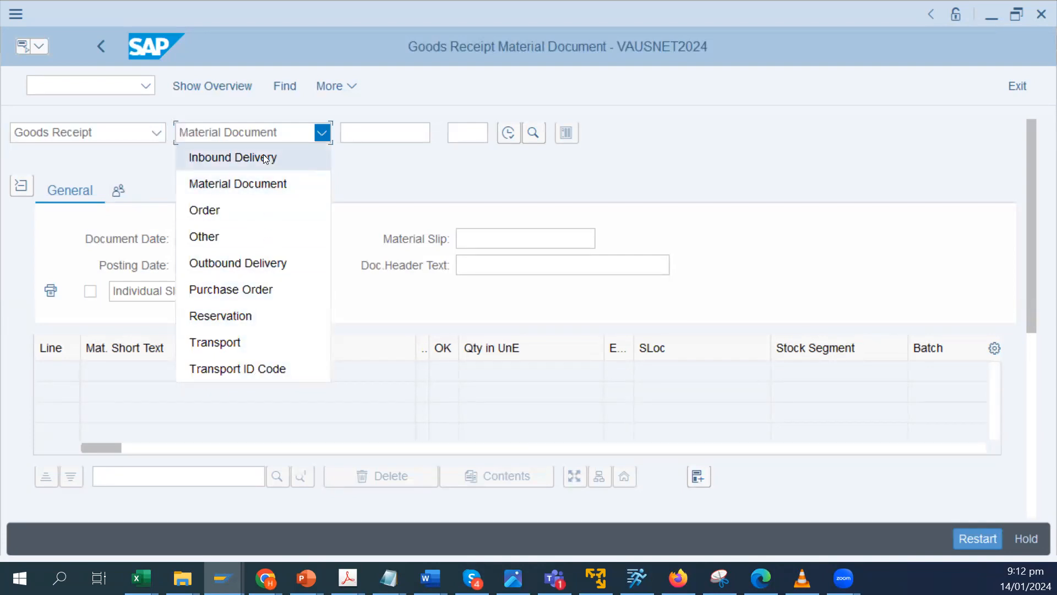
click(101, 131)
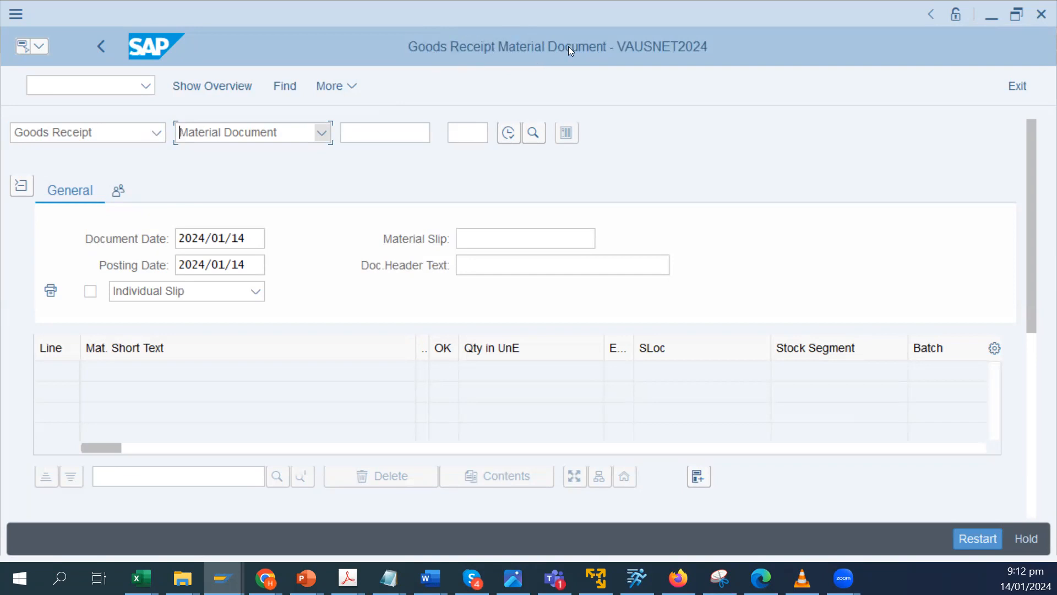
click(150, 128)
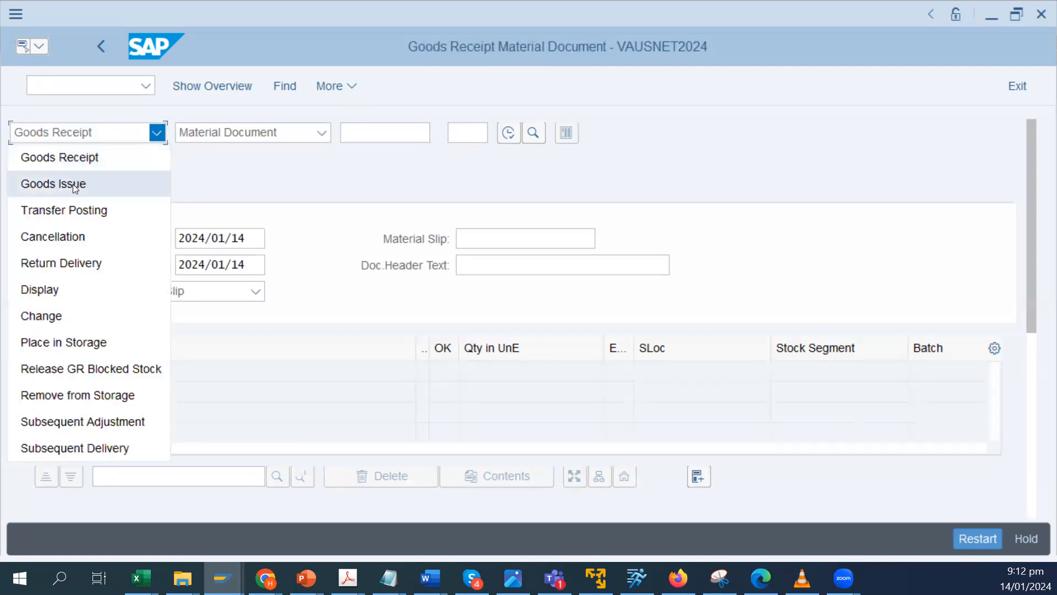
click(73, 184)
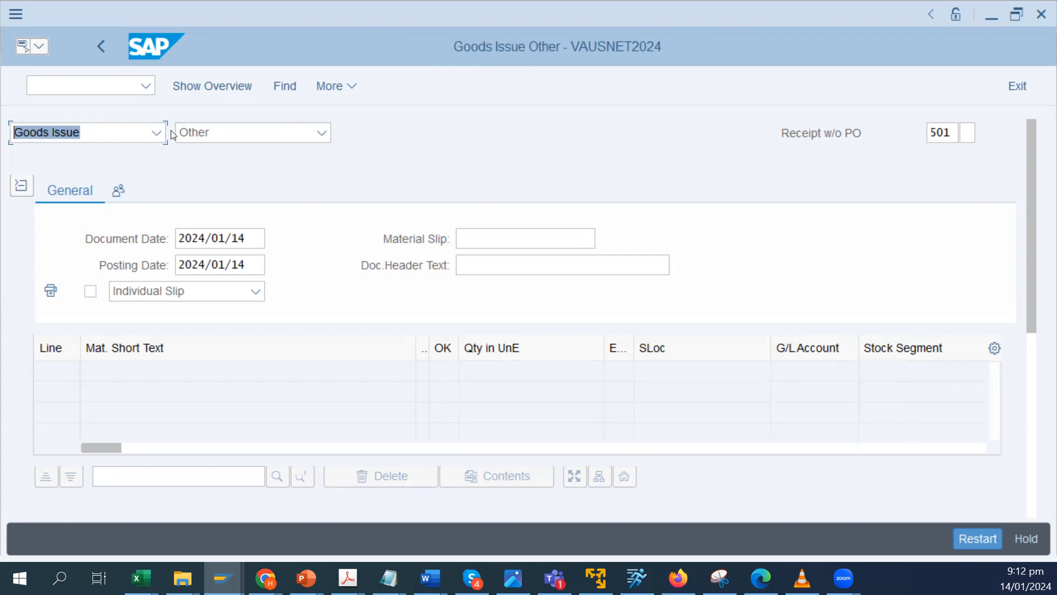
Set the goods movement to Goods Receipt with Order as the reference document
click(156, 134)
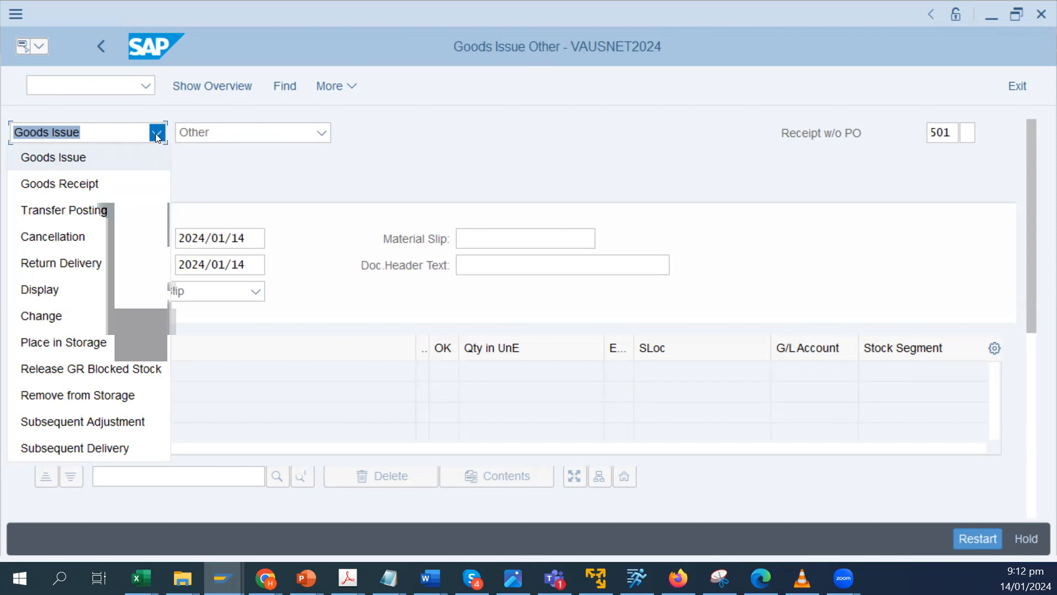
click(92, 185)
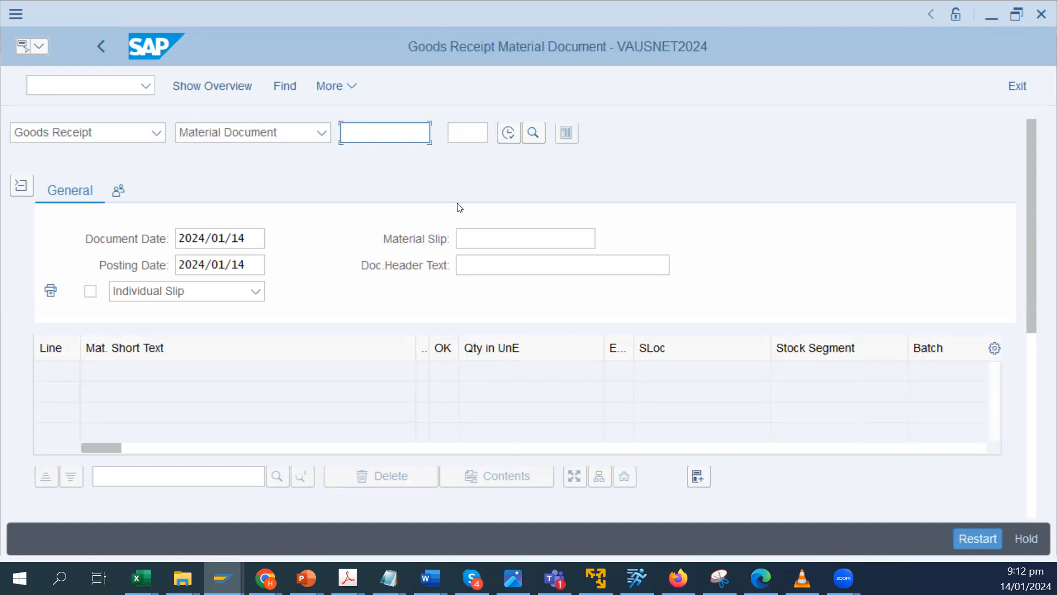
click(257, 141)
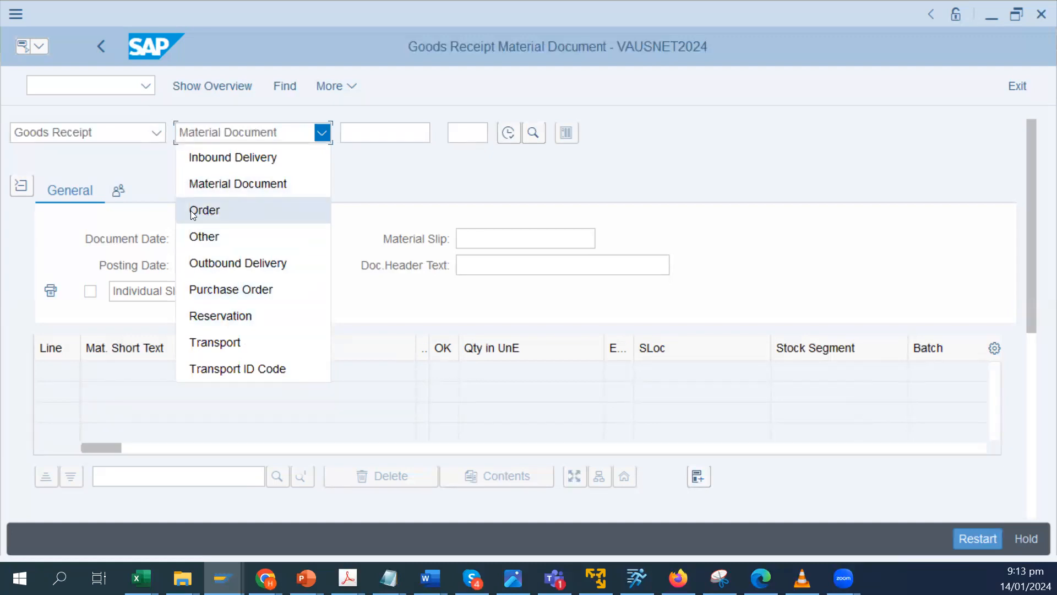
click(230, 210)
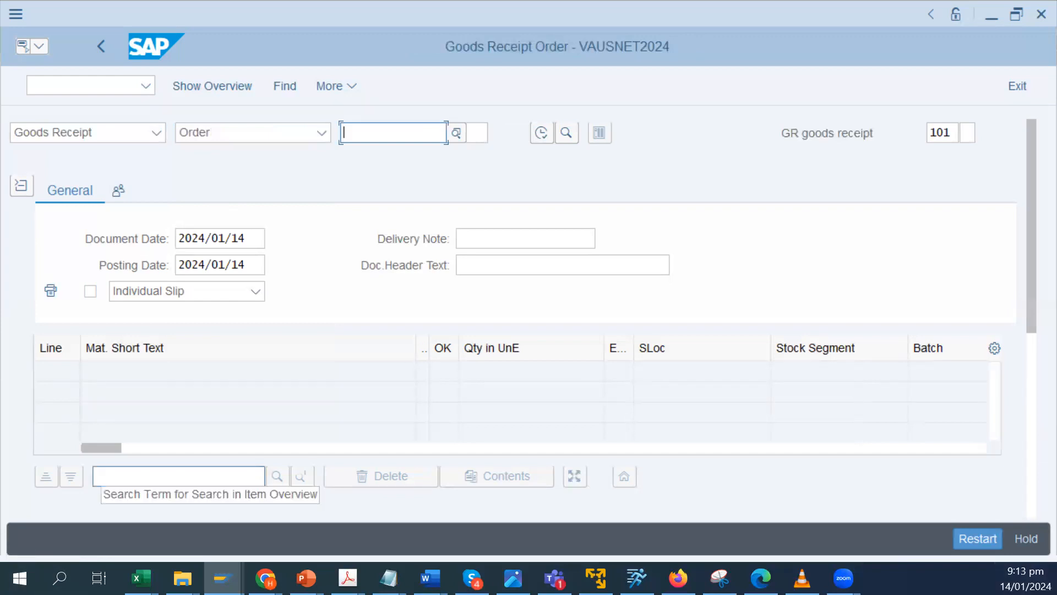
Enter the N-LED TV-001 production order as the reference and load its item into the goods receipt
key(alt+Tab)
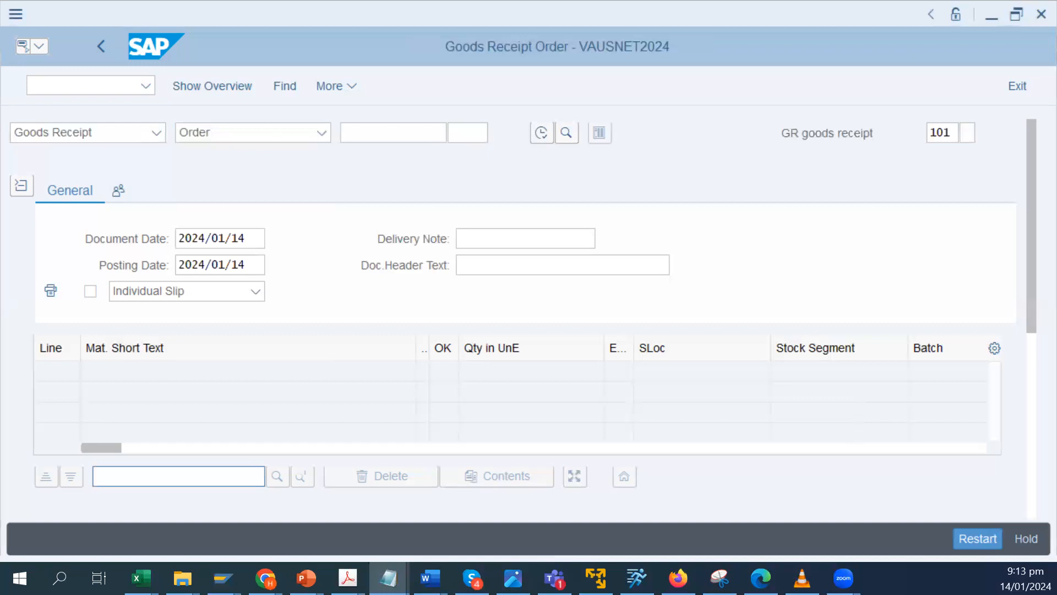
click(415, 132)
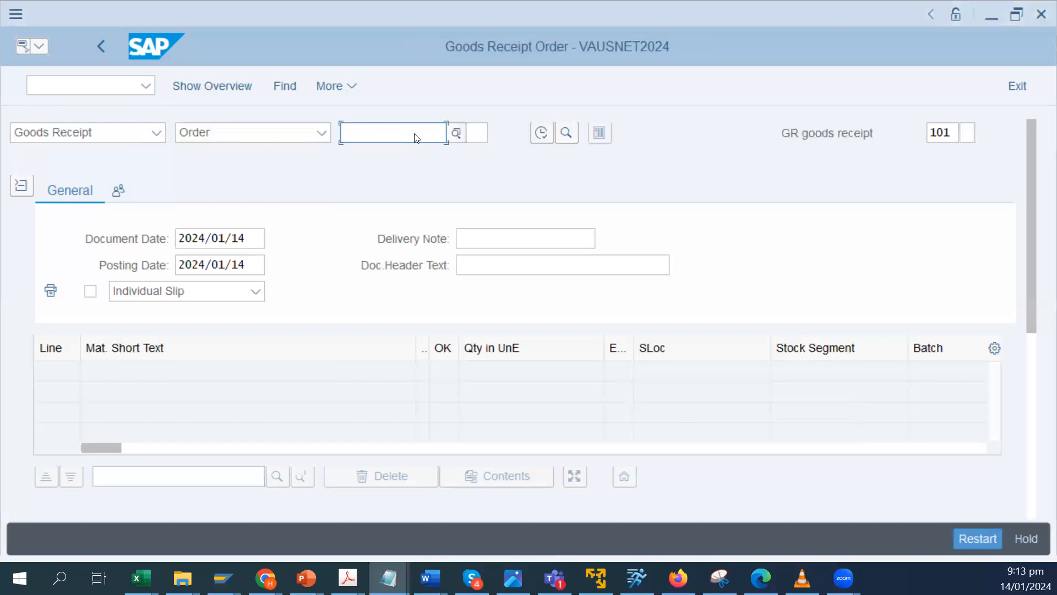
text(100251)
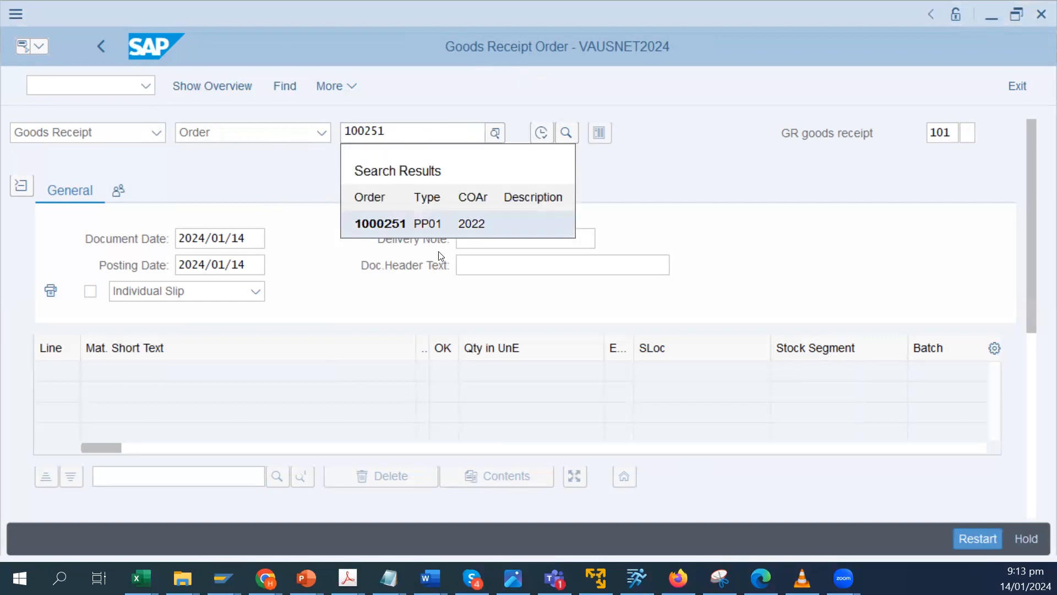
click(441, 223)
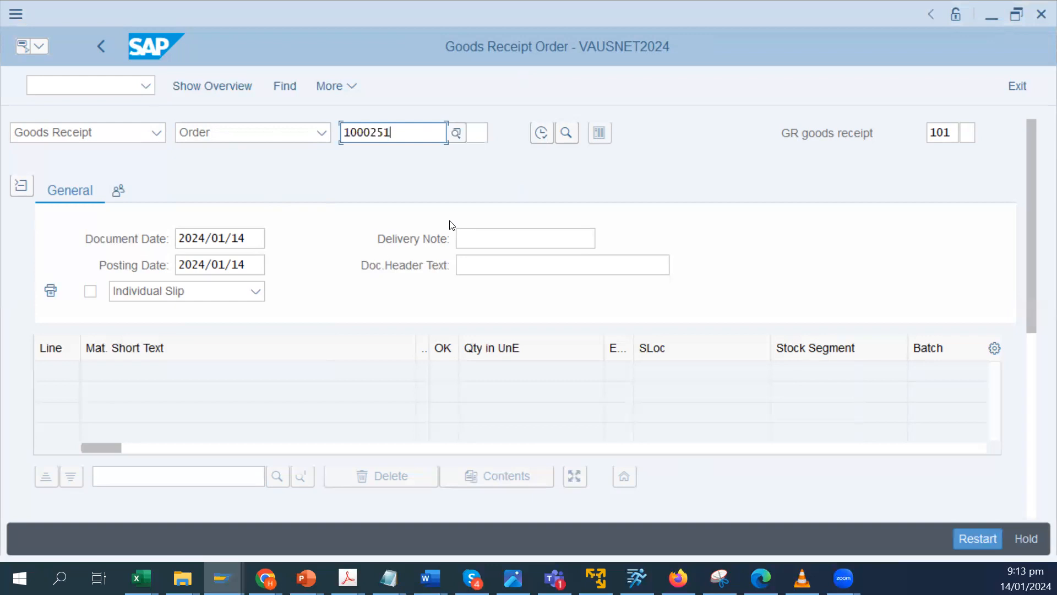
key(Return)
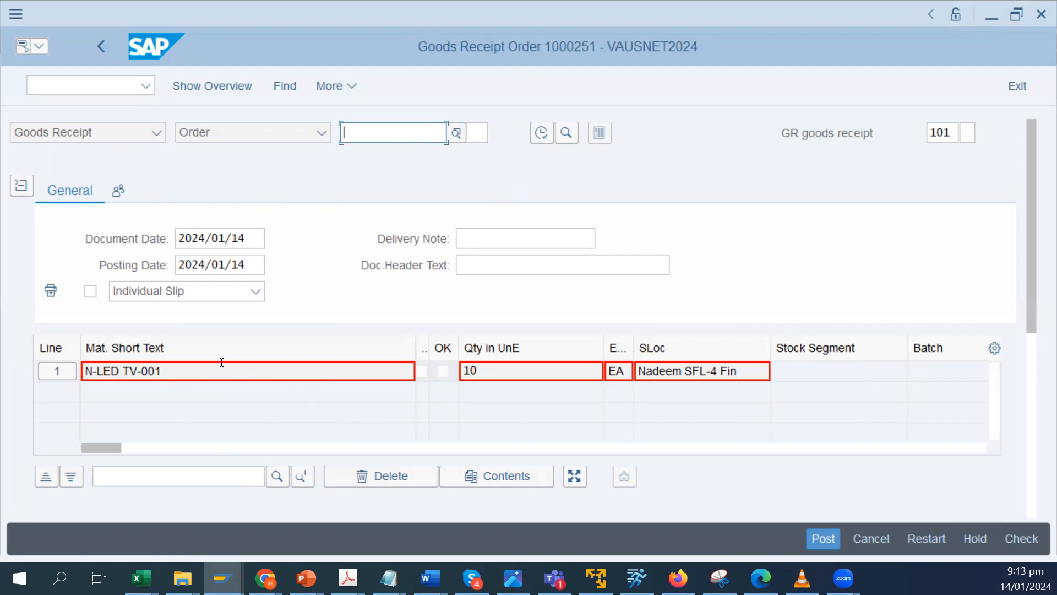
Enter the same production order number again and execute it to load the order item once more
click(546, 134)
text(1000)
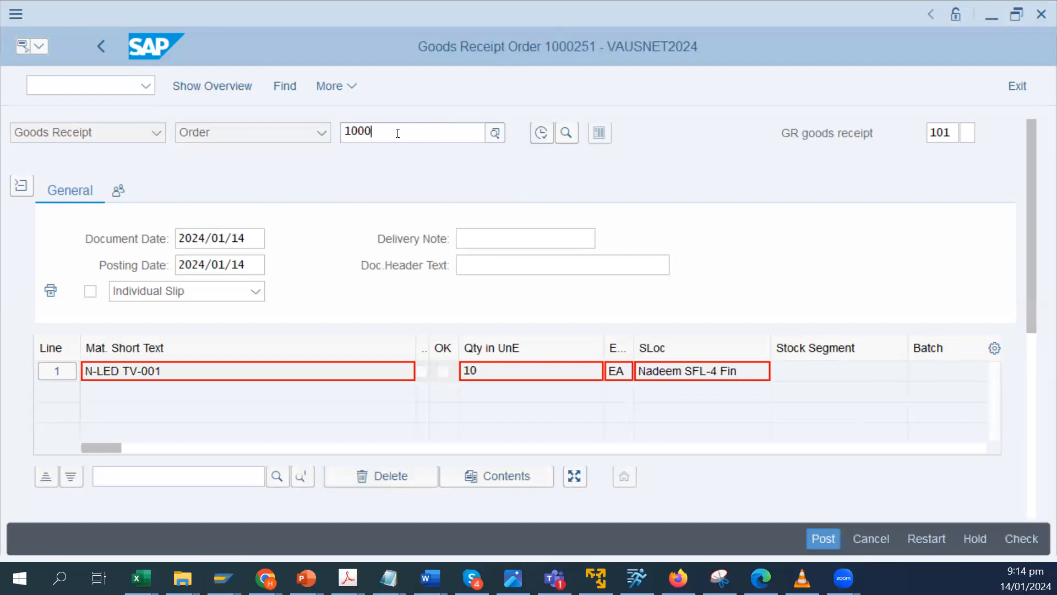
text(251)
key(Return)
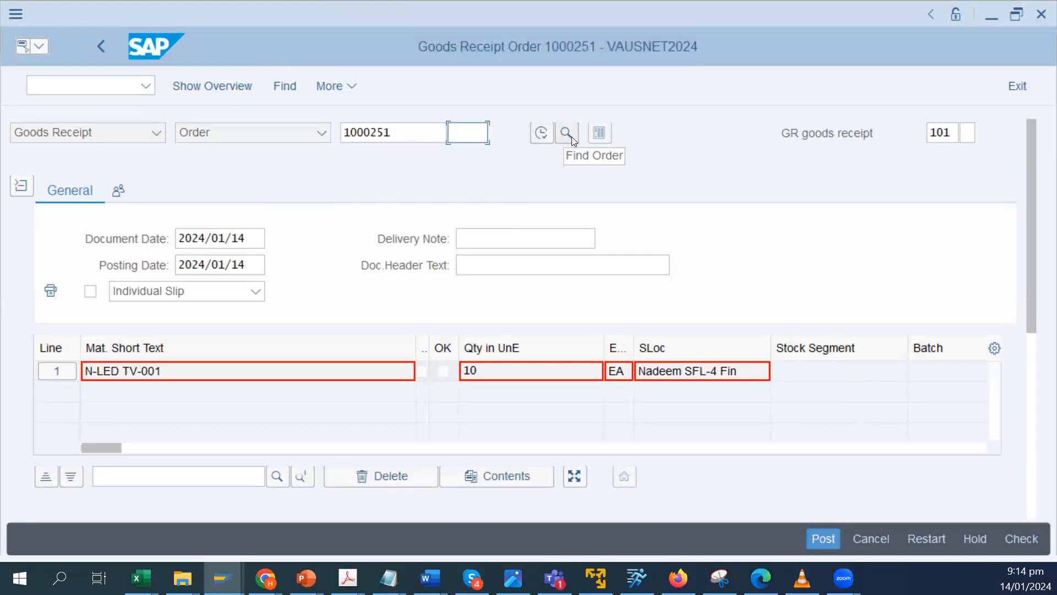
click(537, 138)
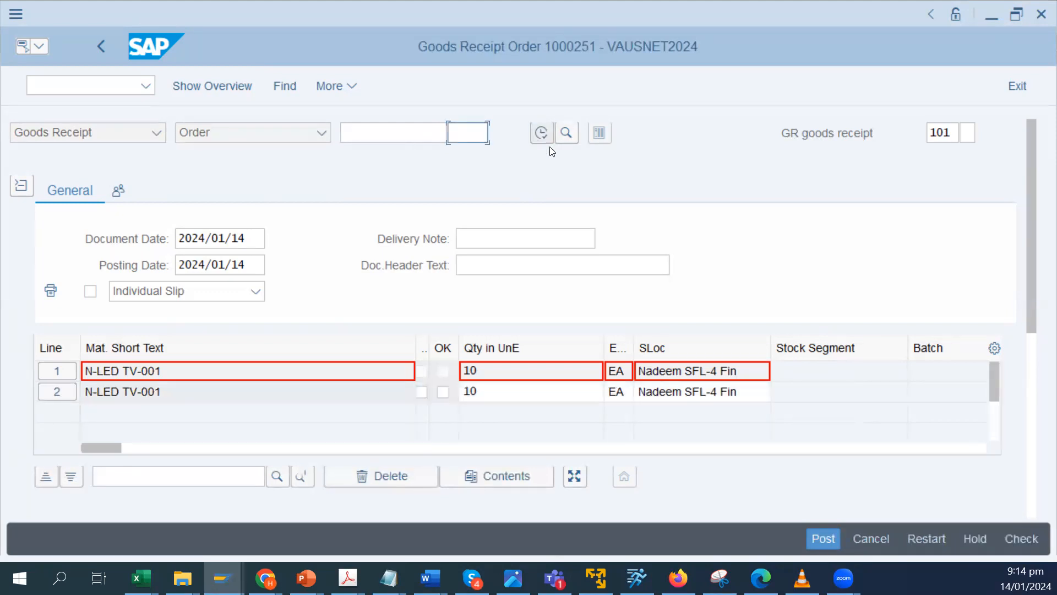
Try to save the entered goods receipt document while restarting, and exit MIGO to SAP Easy Access
click(875, 539)
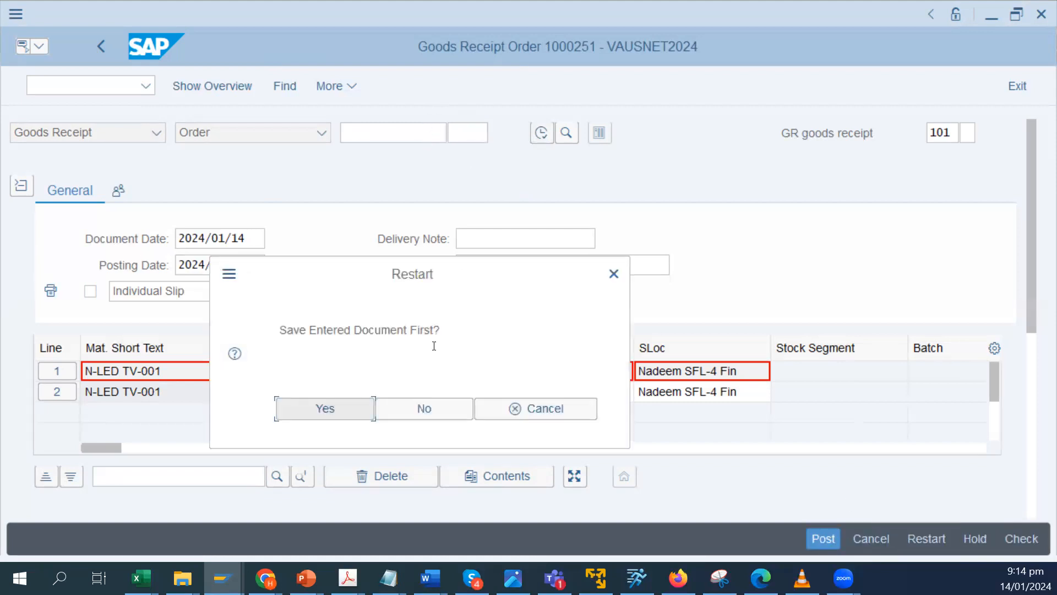
click(338, 408)
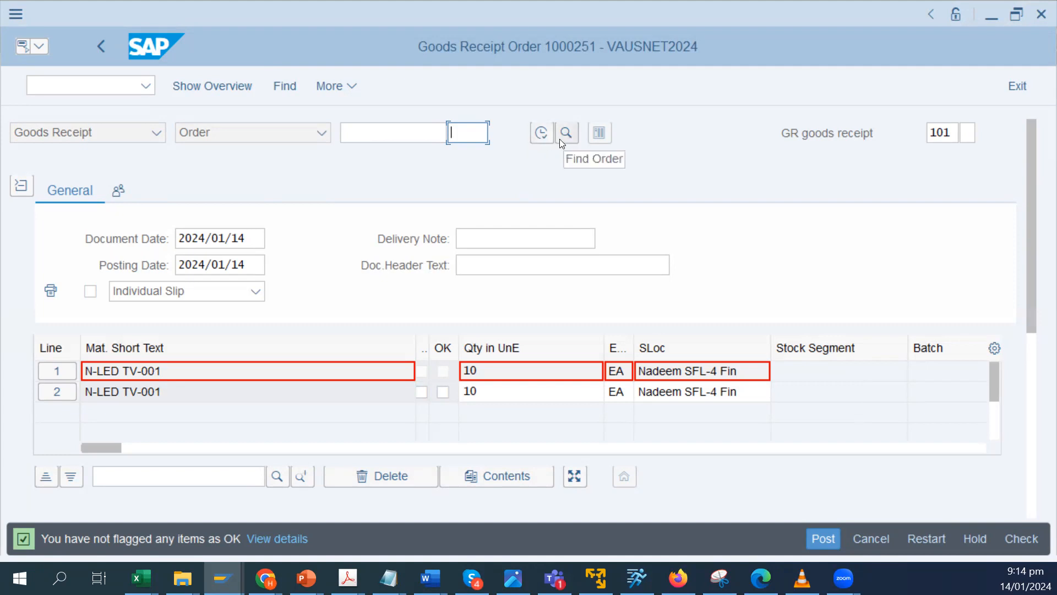
click(107, 50)
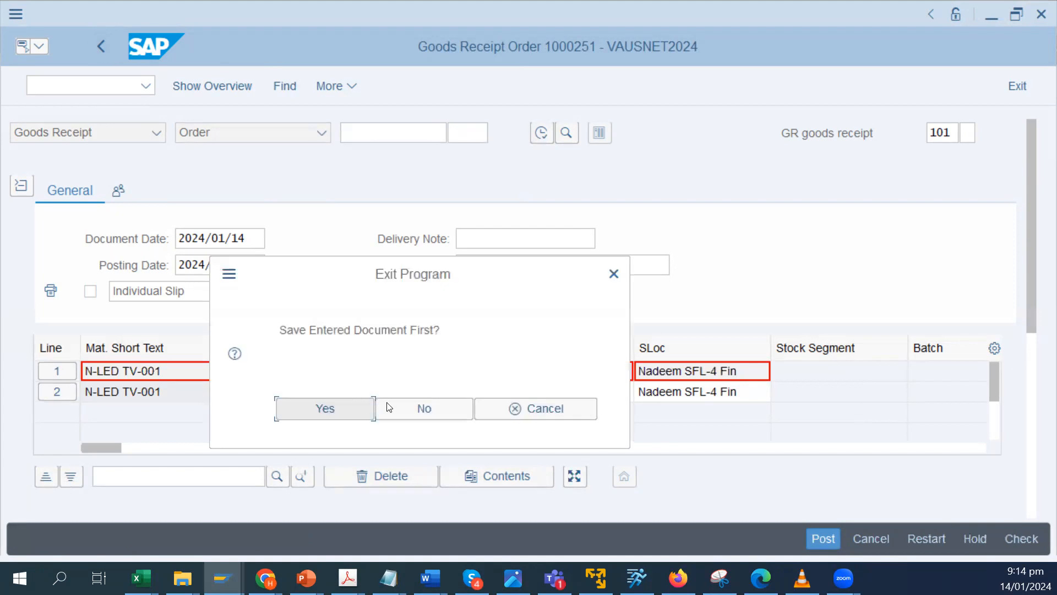
click(351, 406)
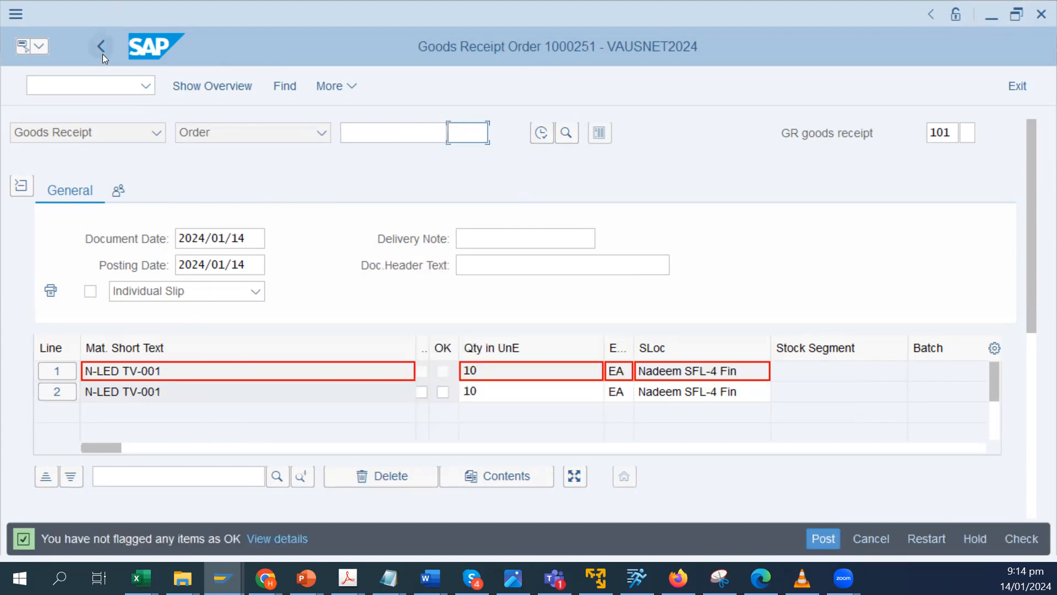
click(930, 538)
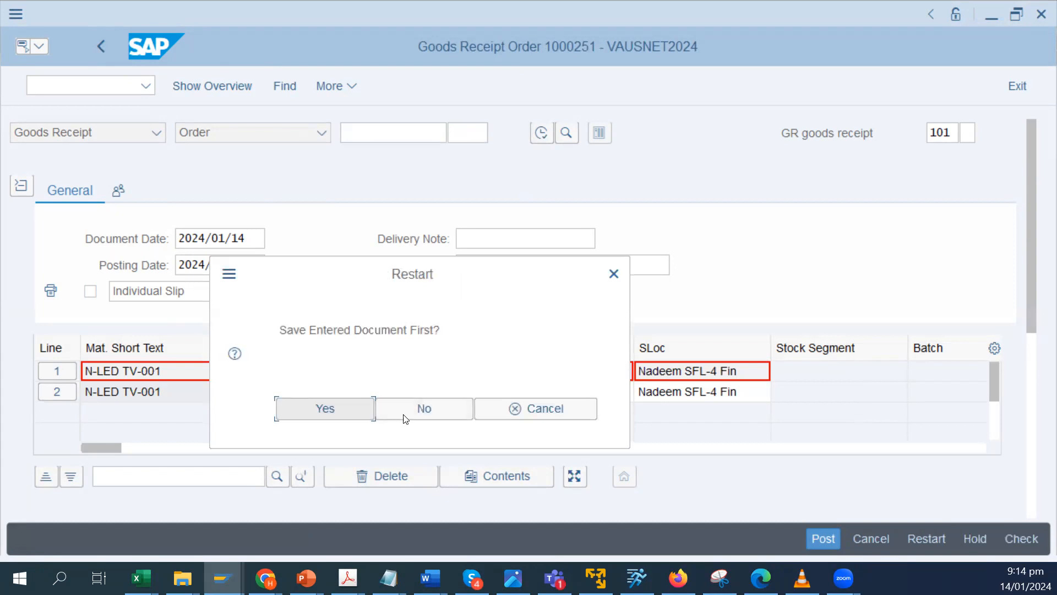
click(102, 46)
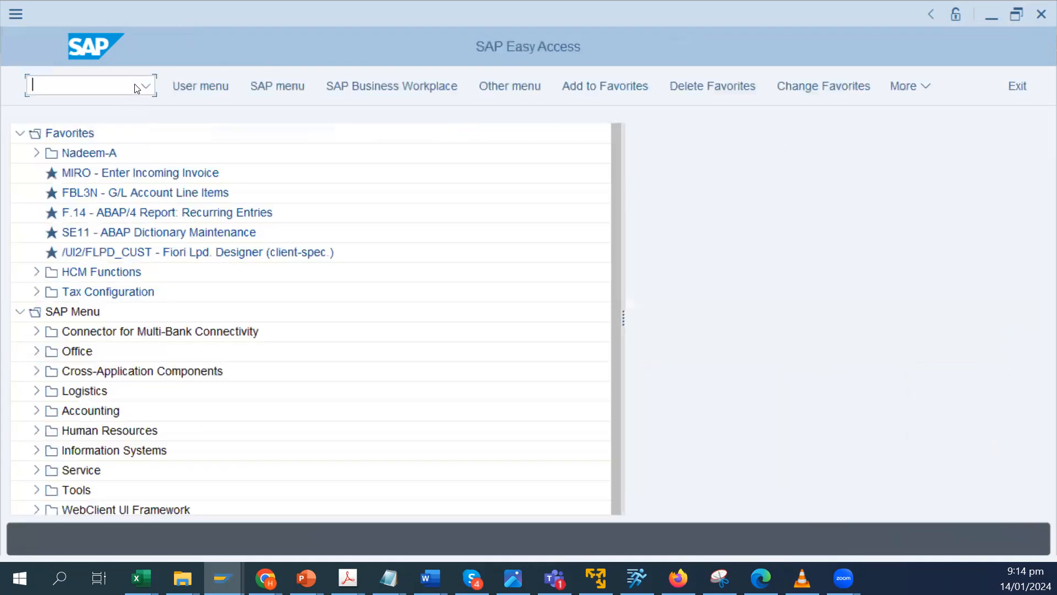
Open the N-LED TV-001 production order in transaction CO02
click(146, 85)
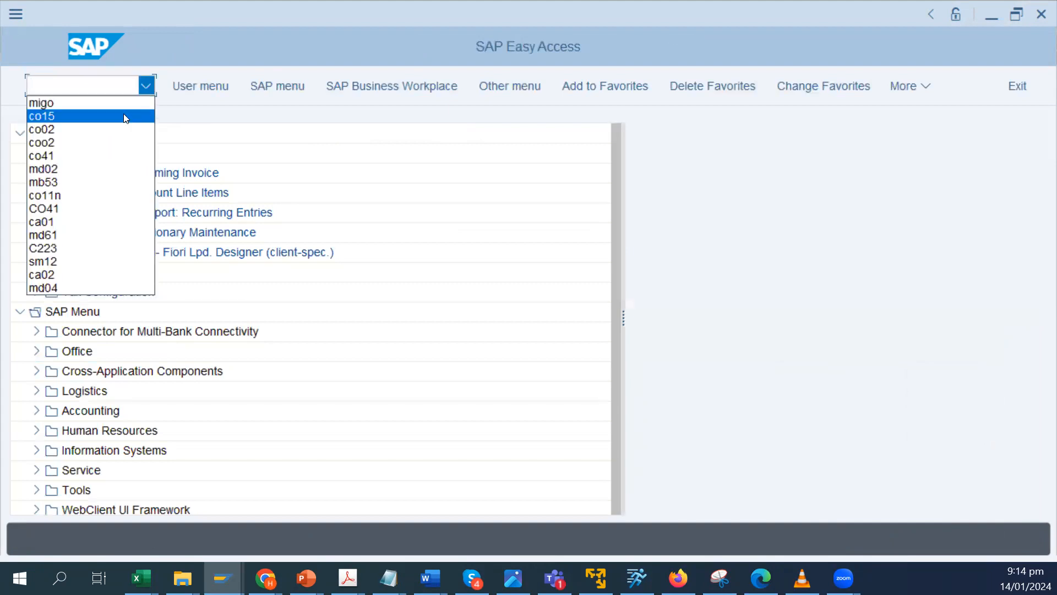
click(123, 128)
key(Return)
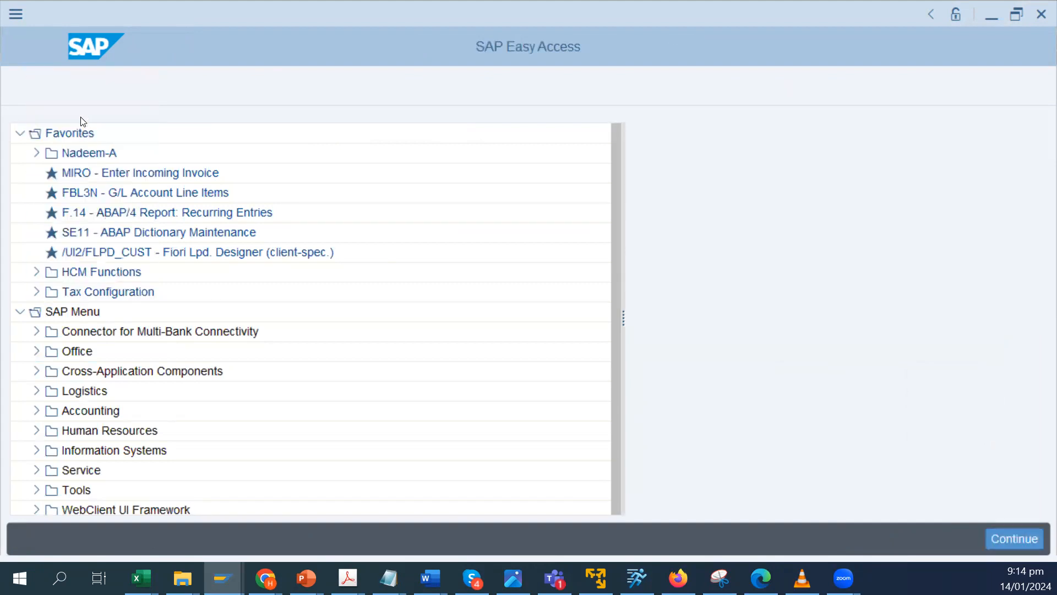
key(Return)
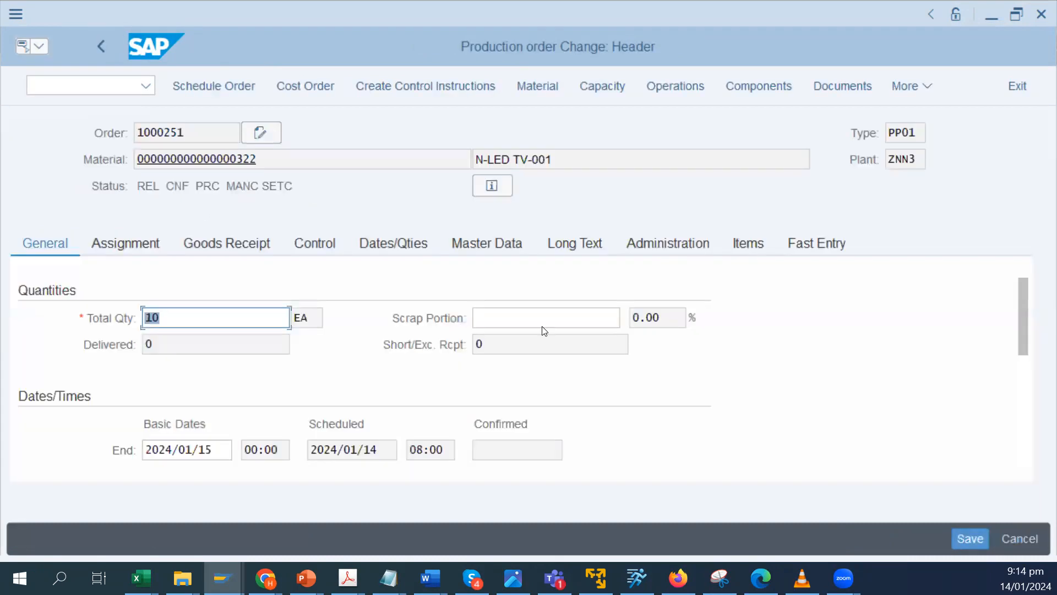
Examine the production order's Assignment and Goods Receipt data, including the receipt storage location
click(138, 244)
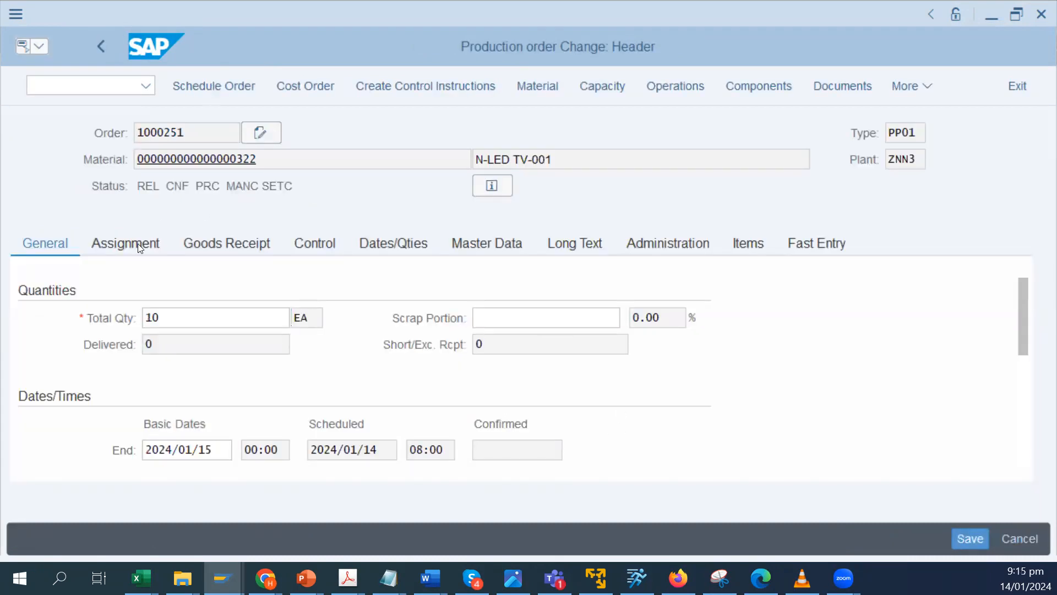
scroll(334, 342, down, 3)
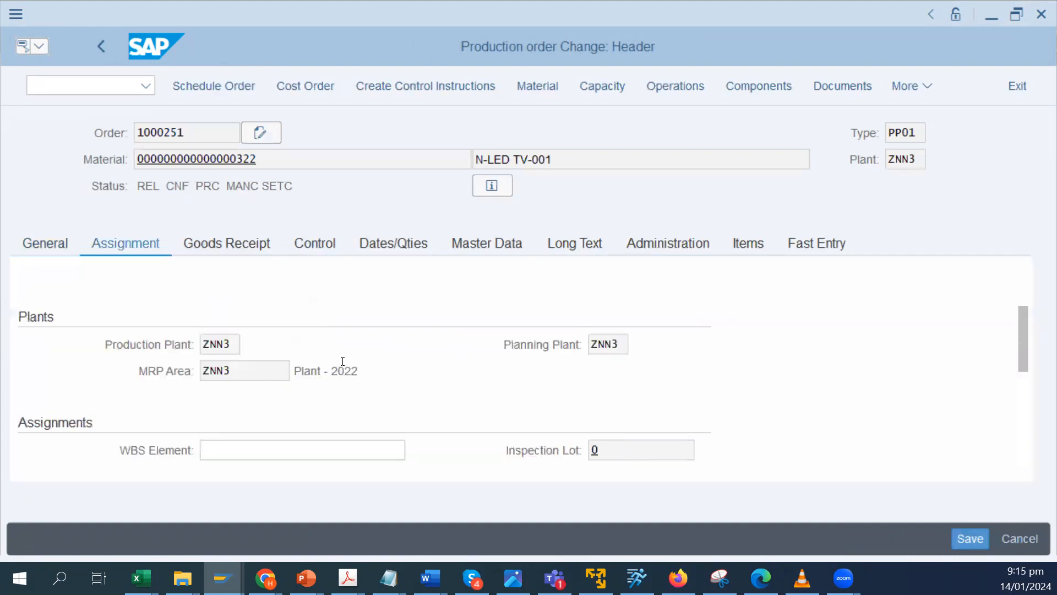
scroll(342, 361, down, 3)
scroll(389, 346, down, 3)
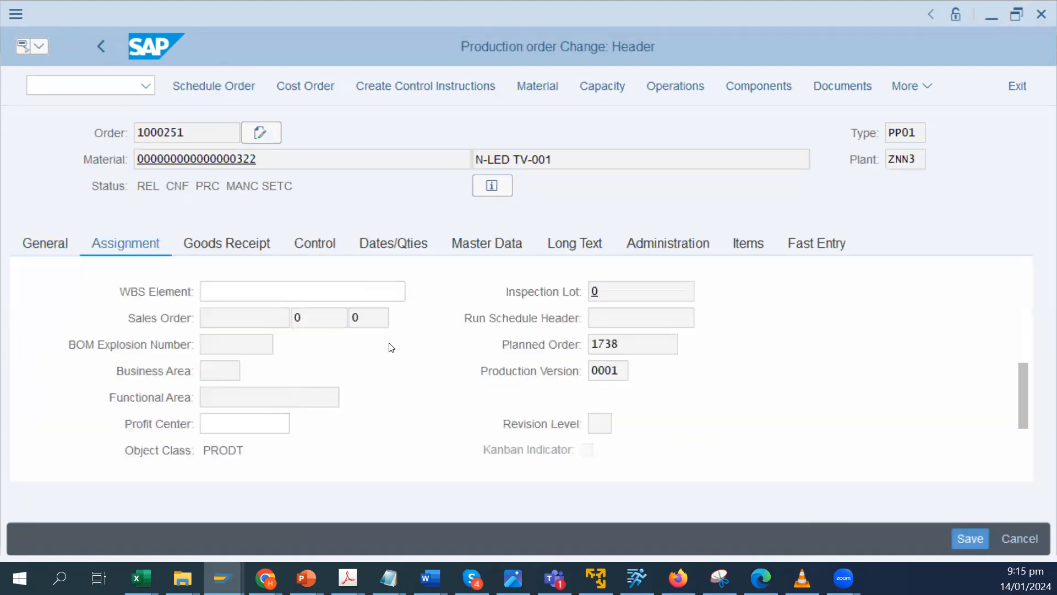
click(261, 243)
scroll(396, 371, down, 6)
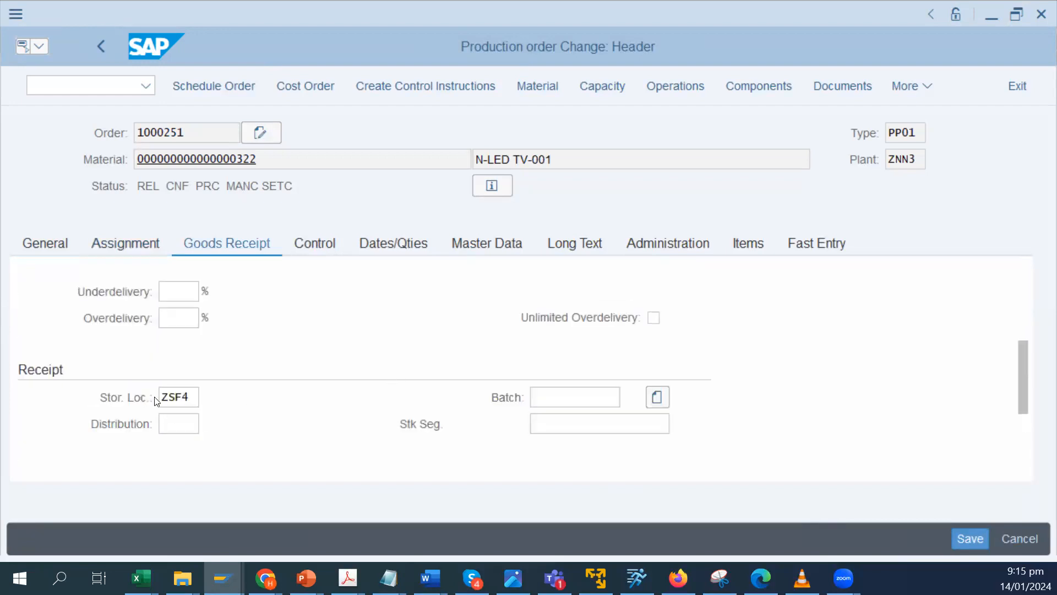
click(194, 395)
Leave the production order without changes and reopen transaction MIGO
click(99, 52)
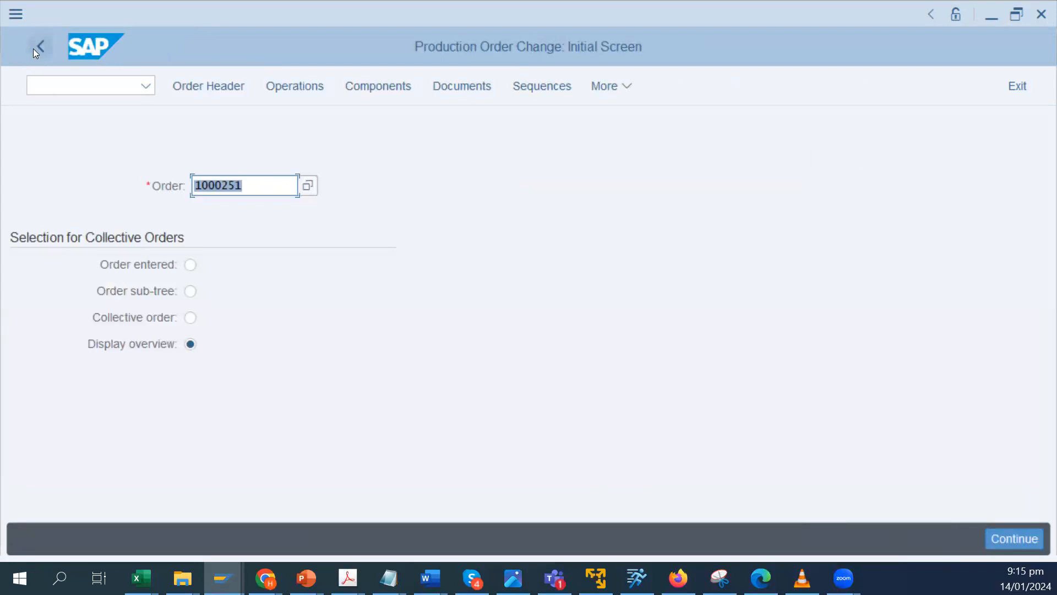
click(36, 52)
click(145, 87)
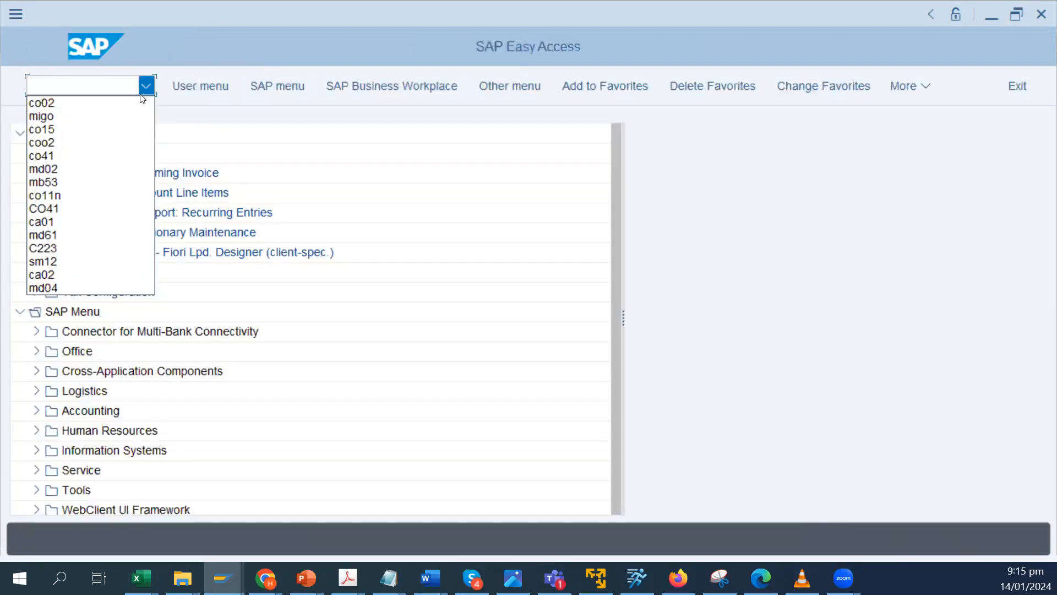
click(122, 117)
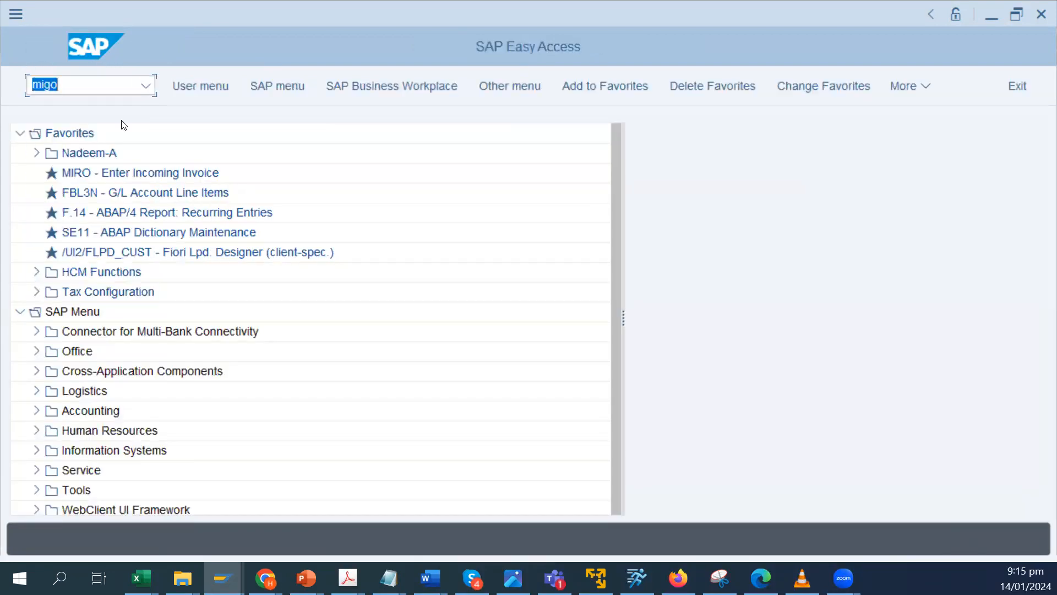
key(Return)
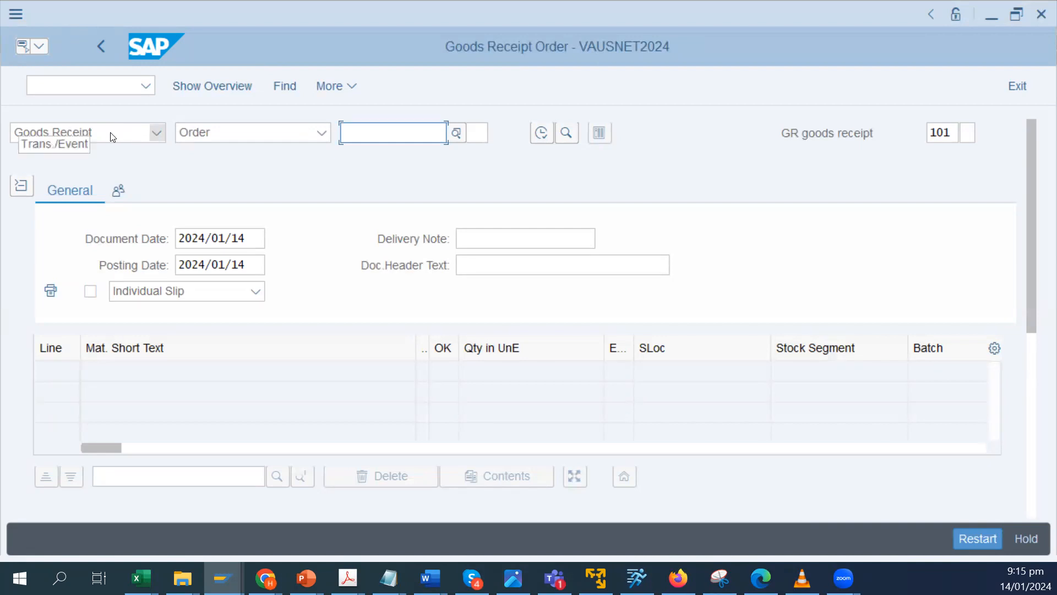
Keep Order as the goods receipt reference, enter the N-LED TV-001 production order number and load its item
click(245, 135)
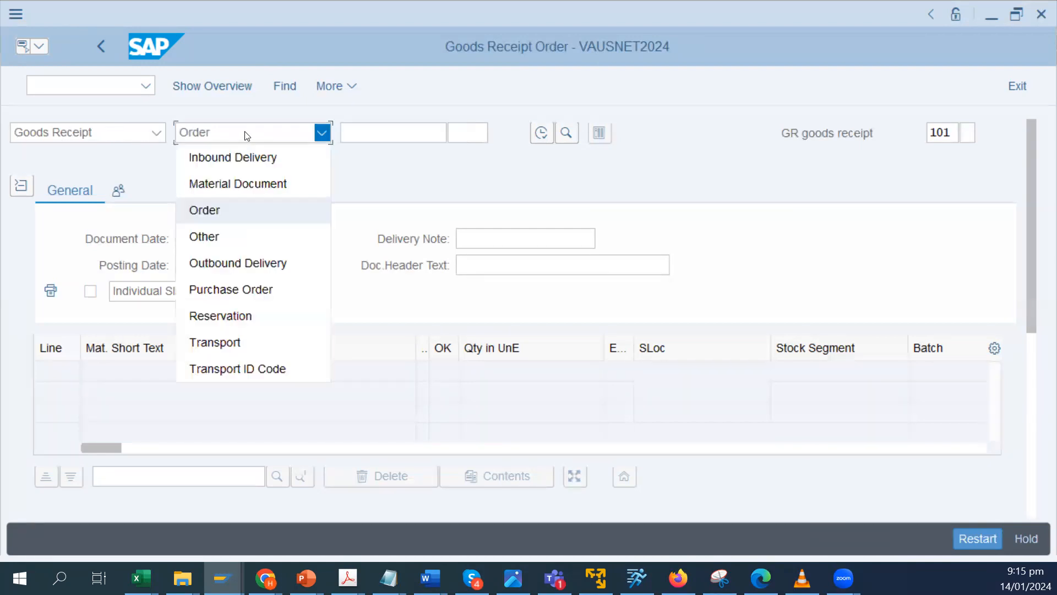
click(245, 135)
click(385, 132)
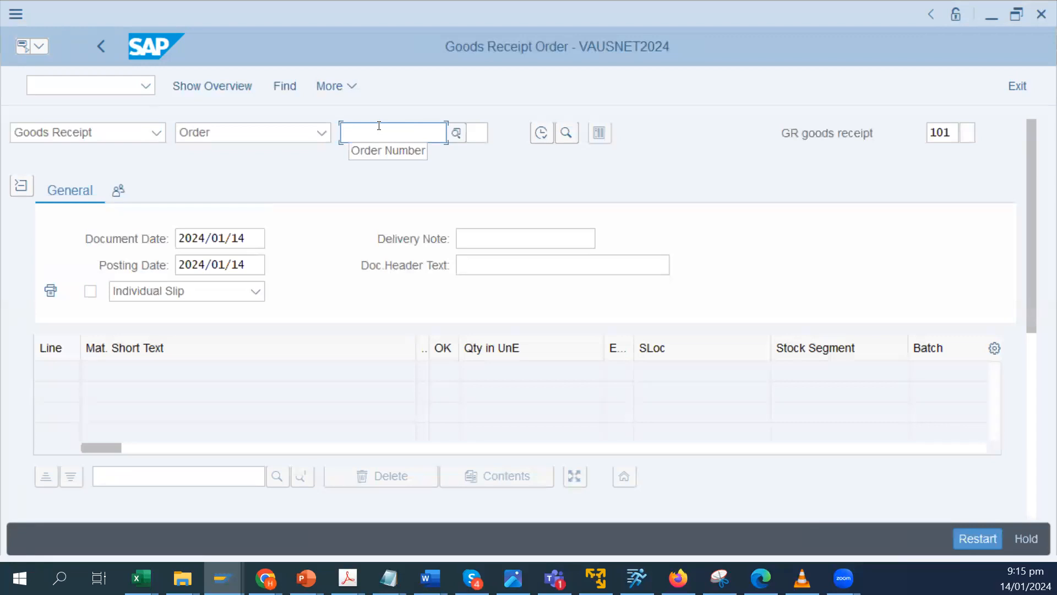
text(1000)
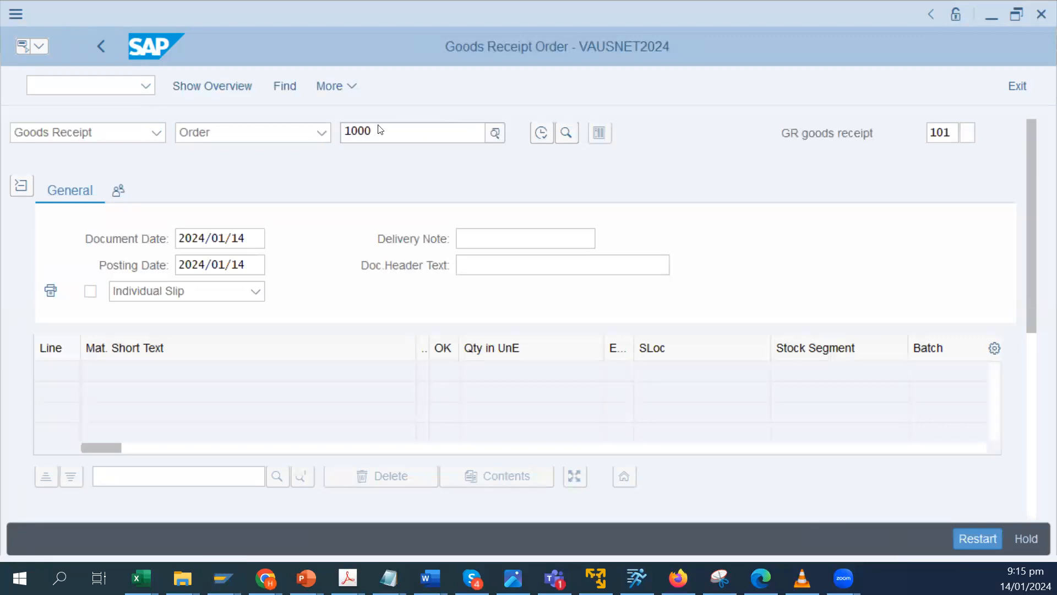
text(251)
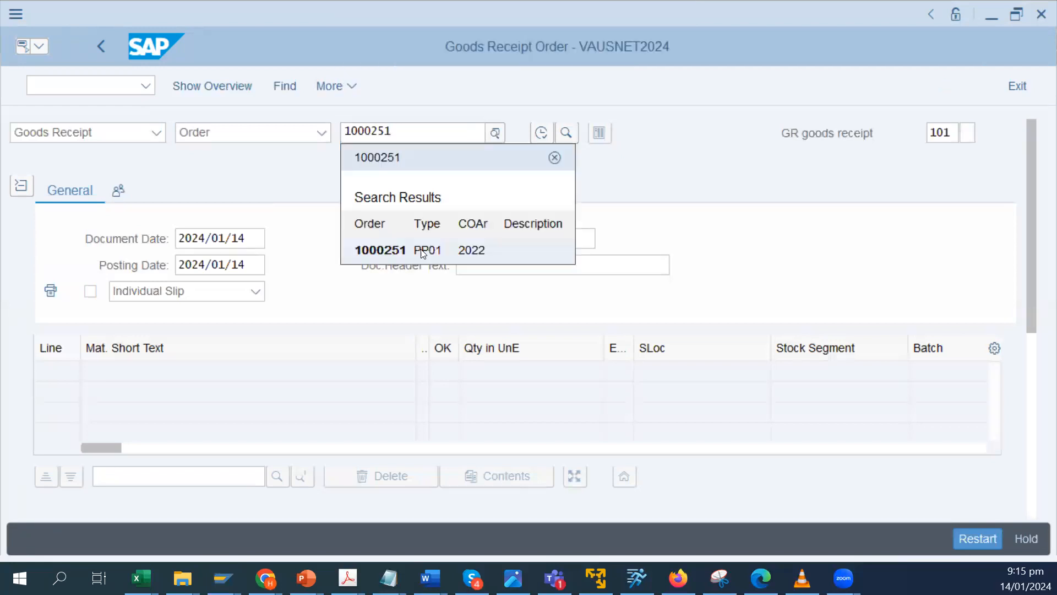
click(421, 247)
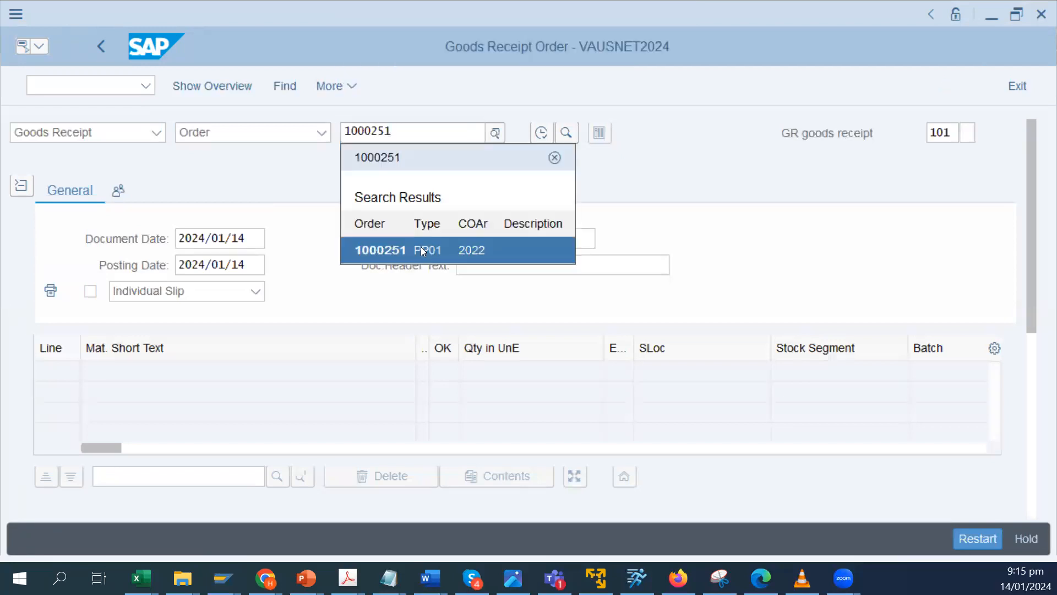
click(542, 141)
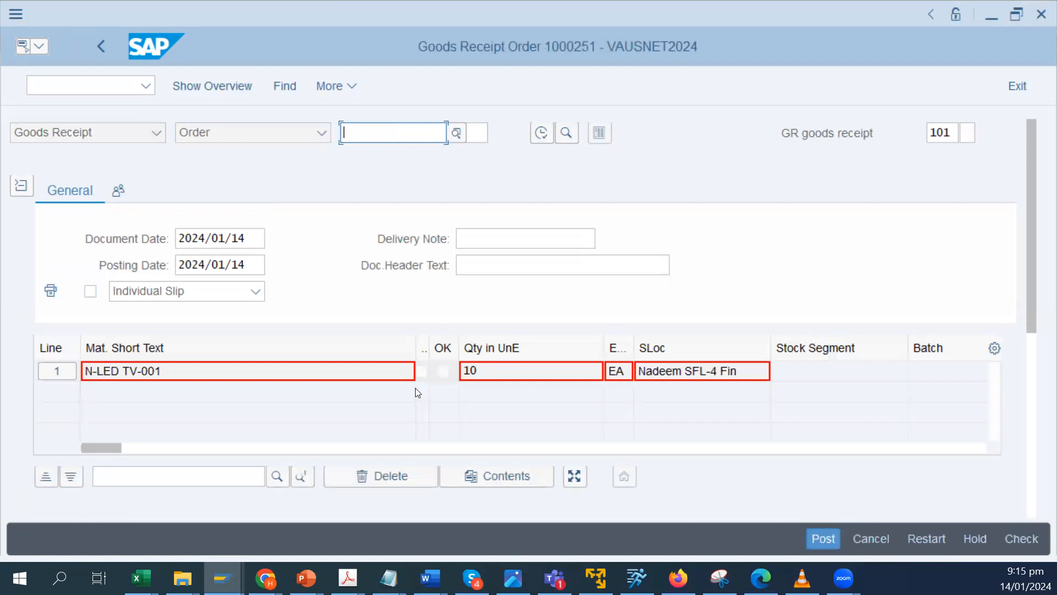
Inspect the N-LED TV-001 item line and try to post the goods receipt
click(354, 370)
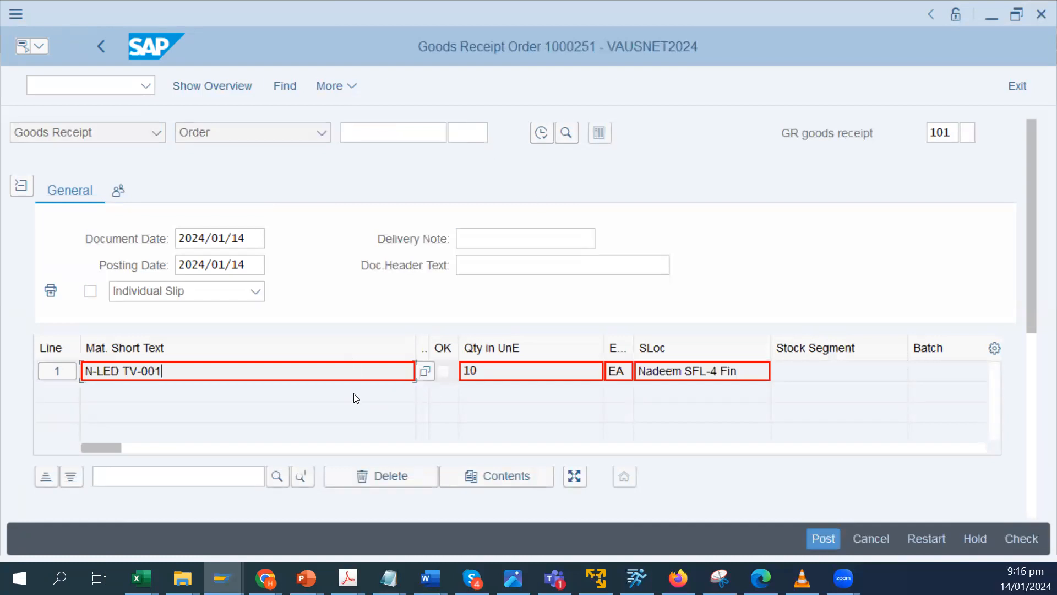
click(513, 364)
drag(109, 447, 1, 553)
click(824, 541)
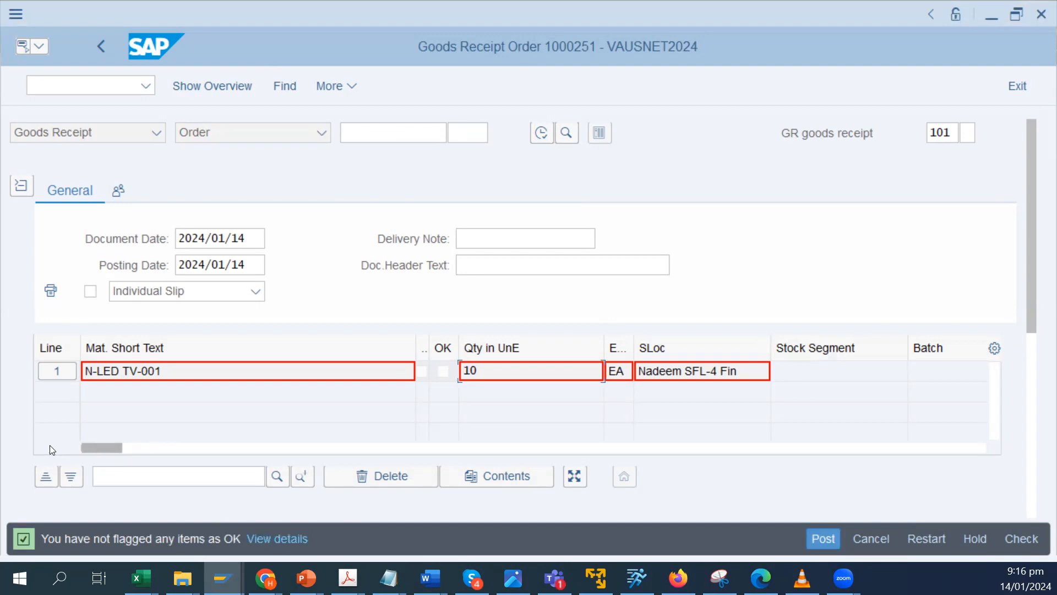
Try to flag the N-LED TV-001 item as OK, and open the material's display from its short text
click(446, 372)
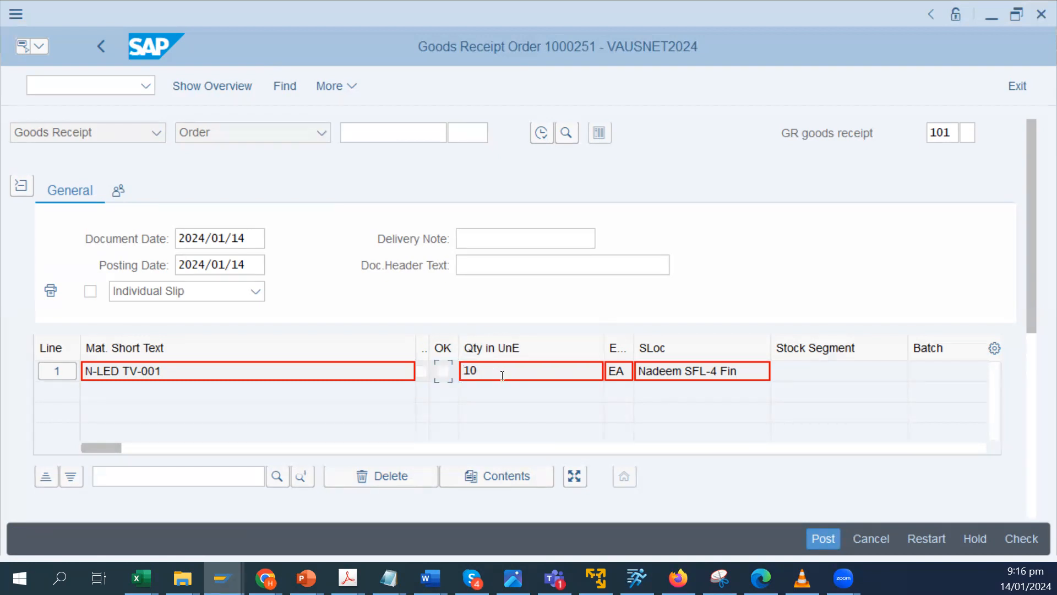
click(427, 375)
click(444, 374)
click(380, 374)
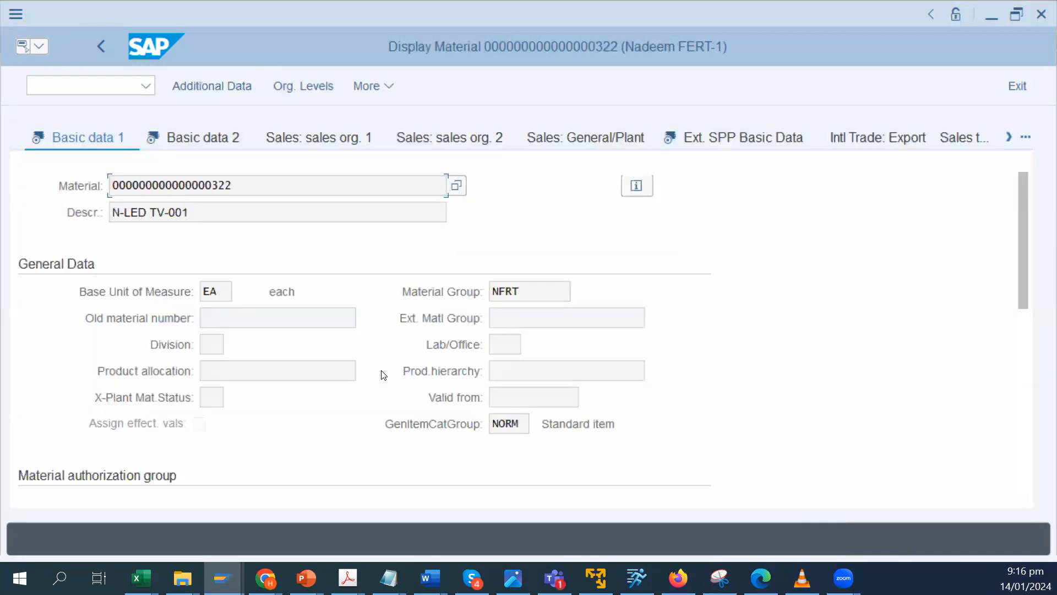
Review the N-LED TV-001 material's Basic data 1 view, return to the goods receipt and look across its item columns
scroll(371, 449, down, 10)
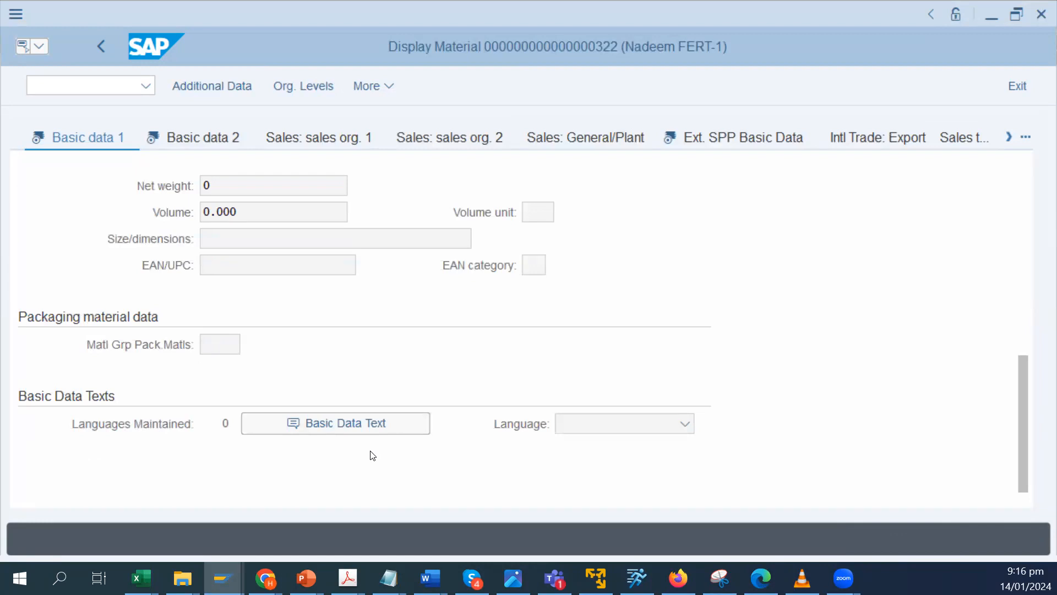
scroll(374, 455, up, 5)
scroll(373, 456, down, 5)
scroll(373, 456, up, 5)
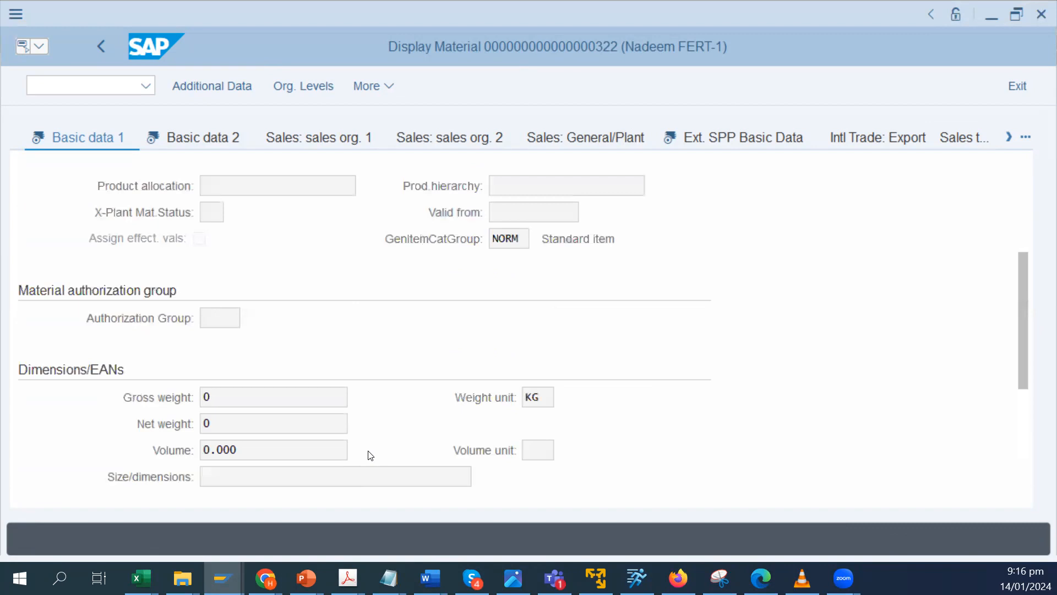
scroll(370, 455, up, 5)
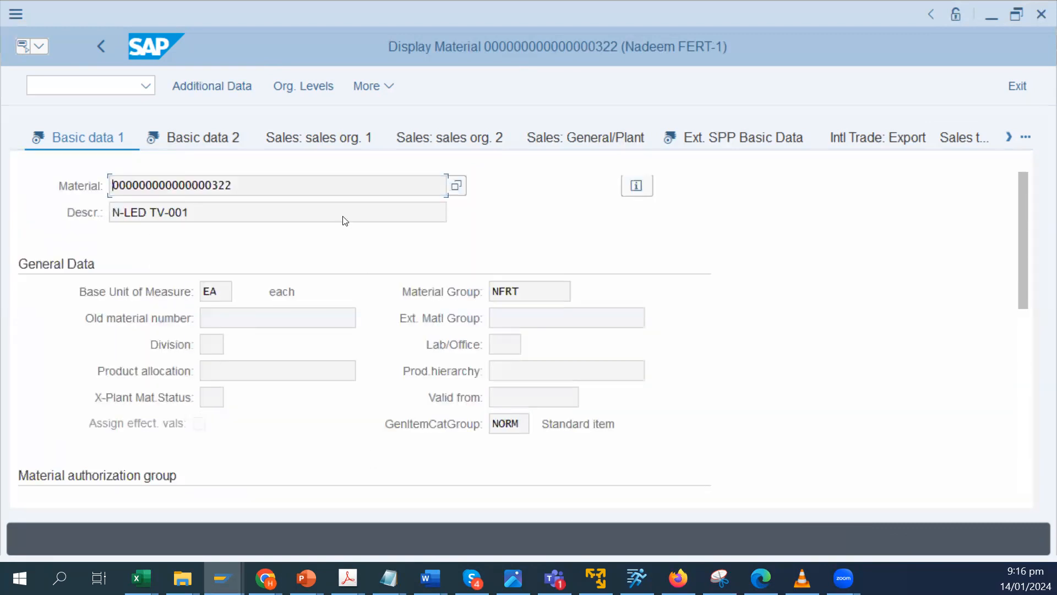
click(99, 46)
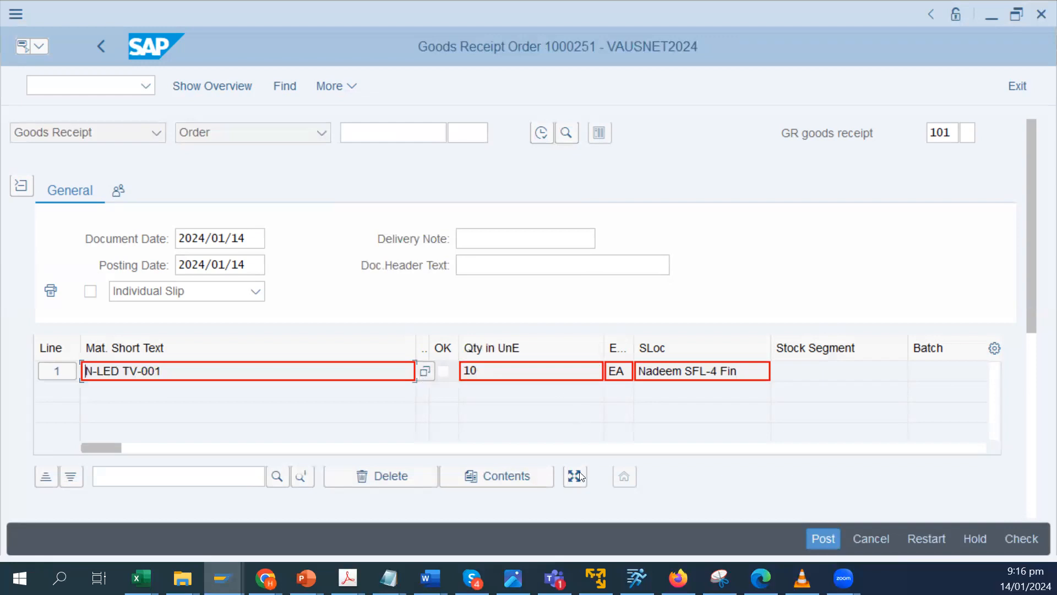
click(553, 450)
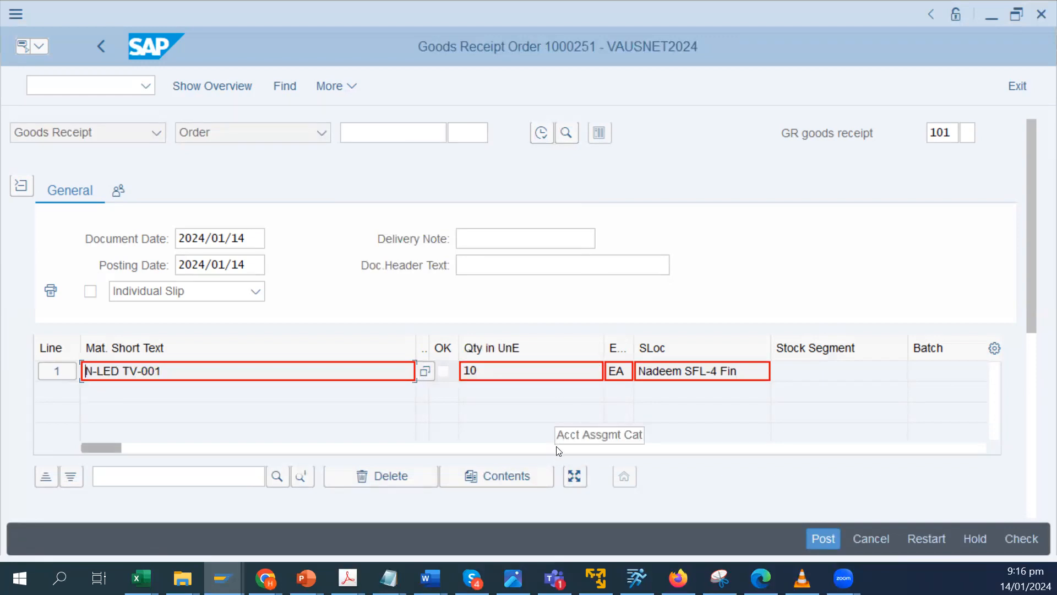
drag(583, 448, 149, 463)
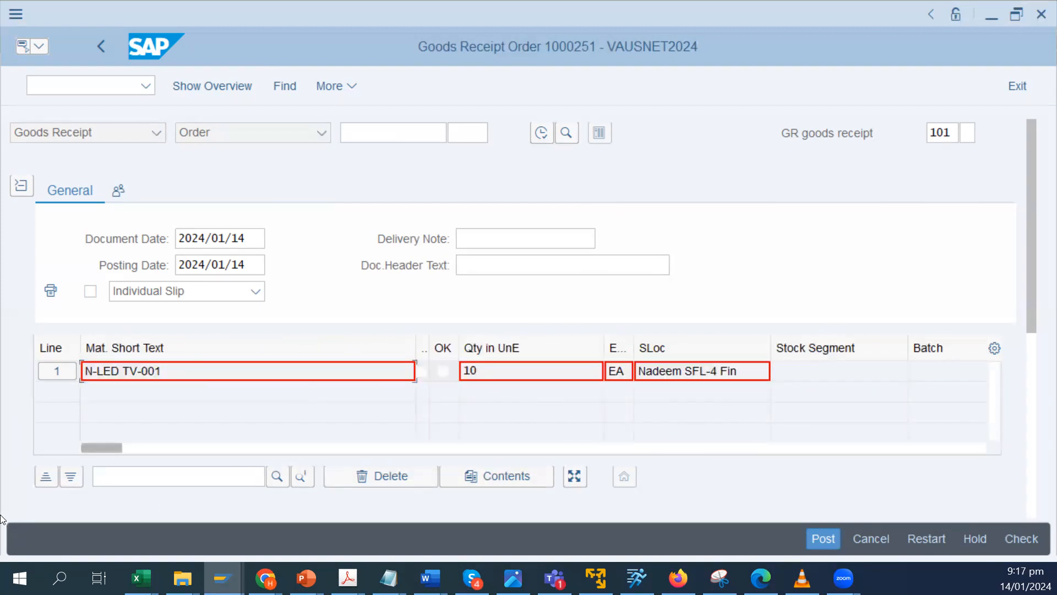
Reopen the material display from the N-LED TV-001 short text, recheck its basic data and return to the goods receipt
click(187, 371)
double_click(187, 372)
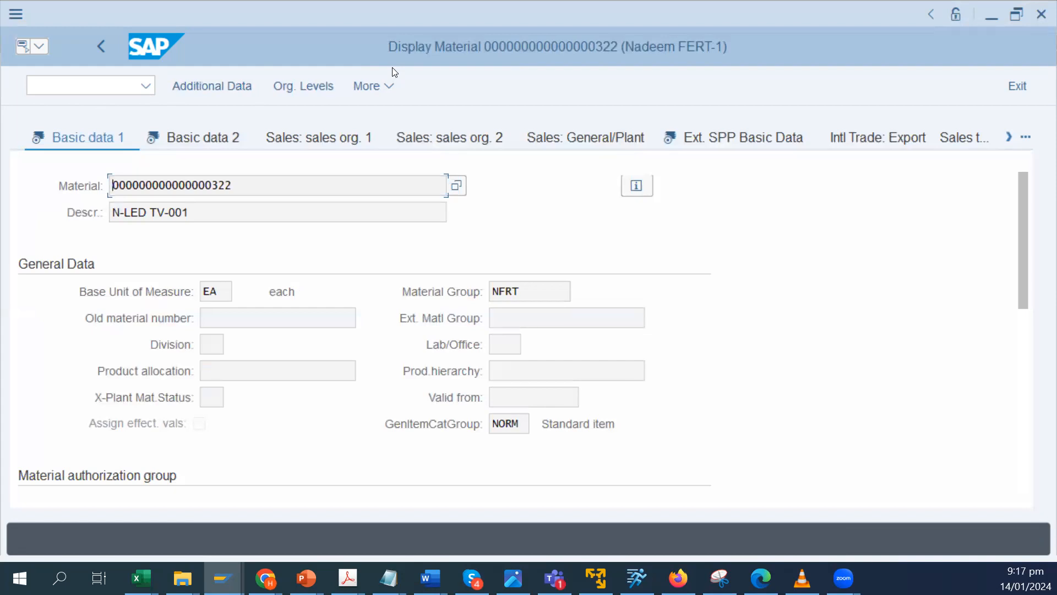
scroll(324, 481, down, 5)
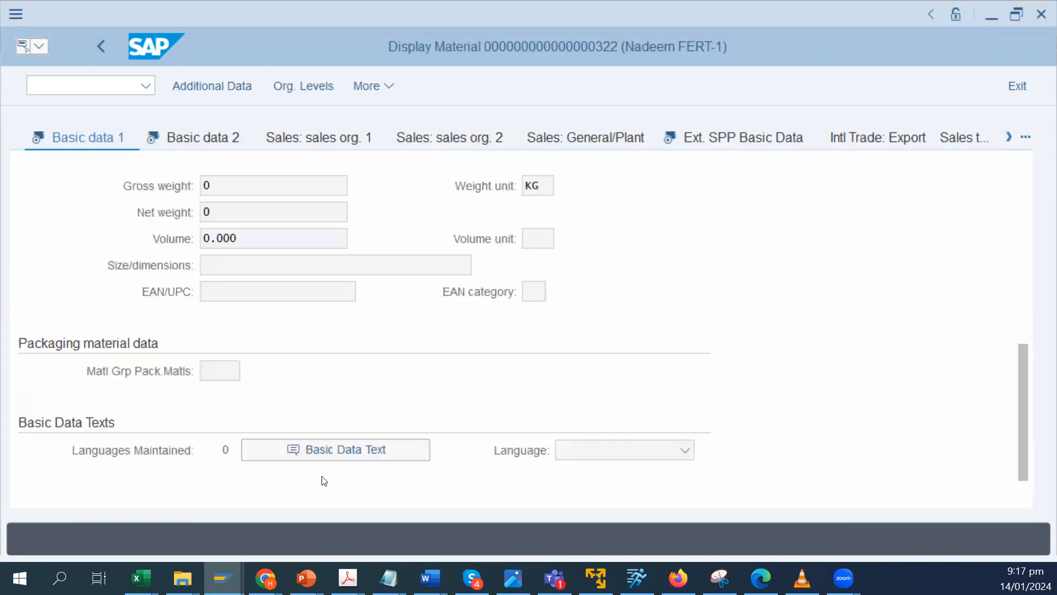
scroll(324, 481, down, 1)
scroll(60, 107, up, 5)
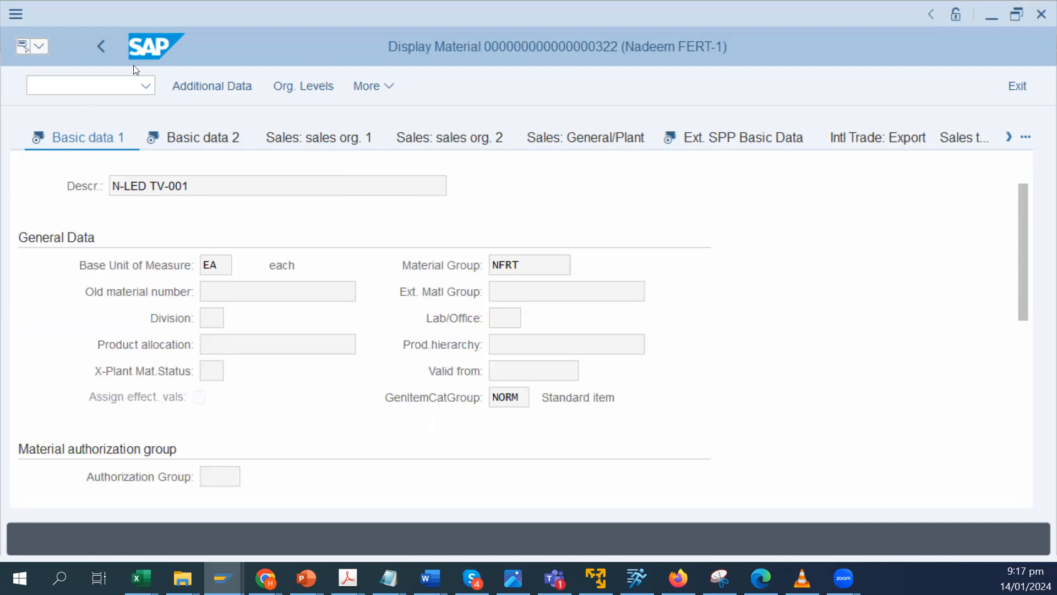
click(103, 47)
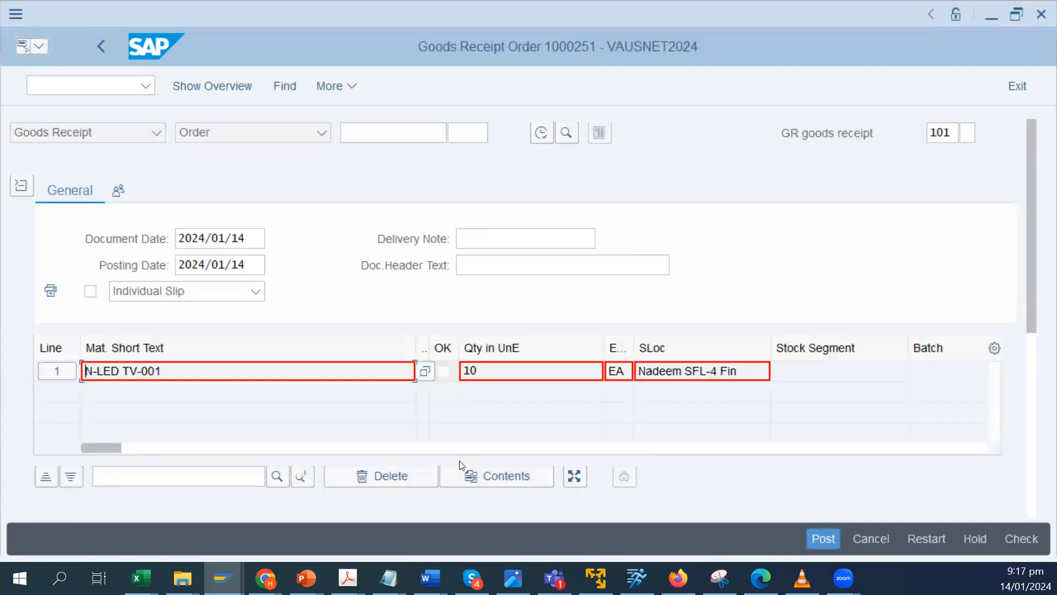
Examine the item line's movement type, stock type and plant columns, and show the document overview
drag(106, 447, 215, 475)
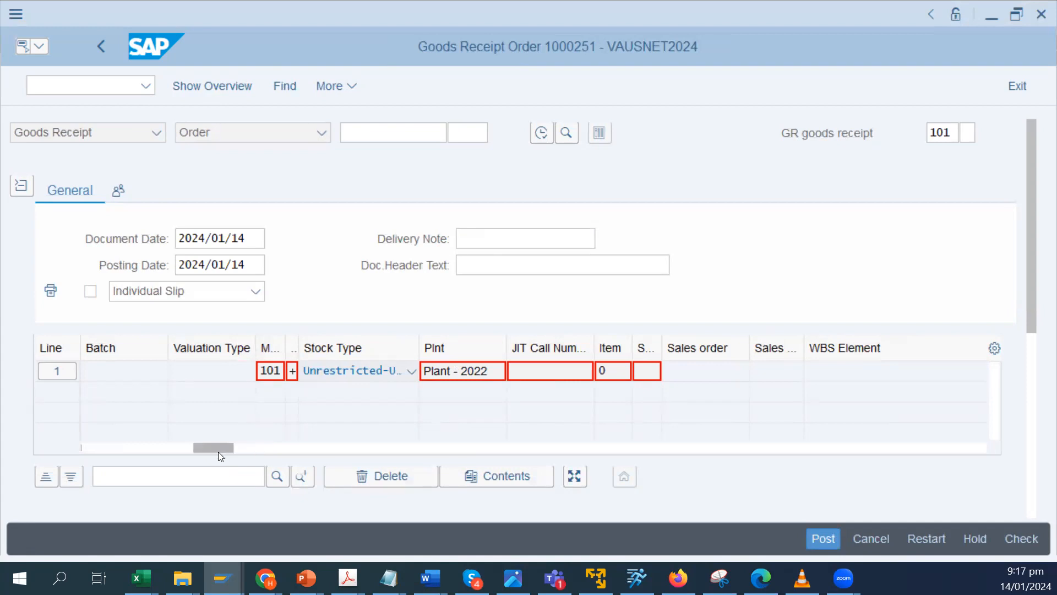
drag(218, 449, 4, 437)
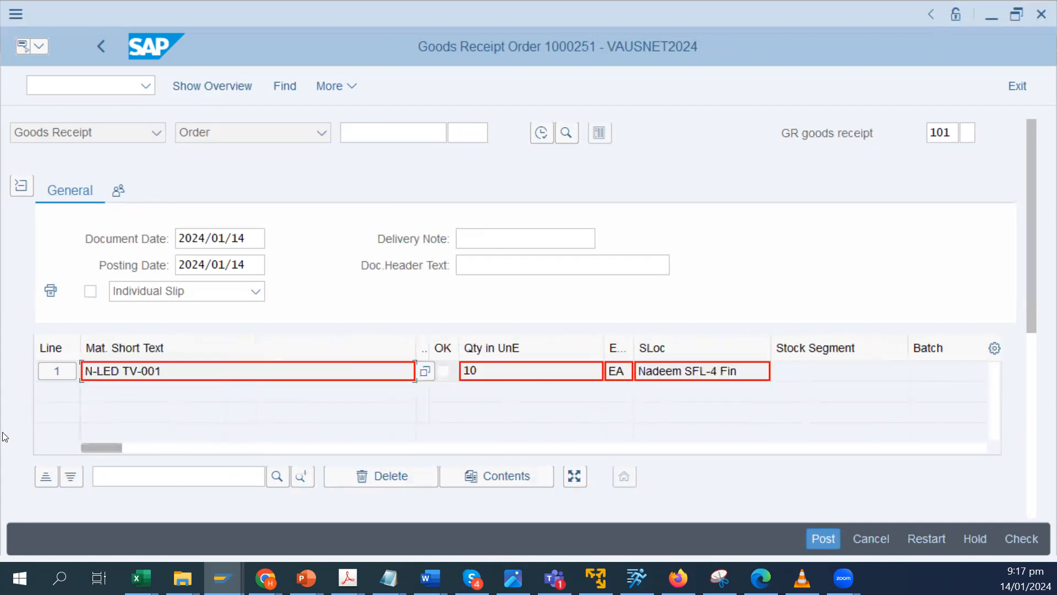
click(226, 82)
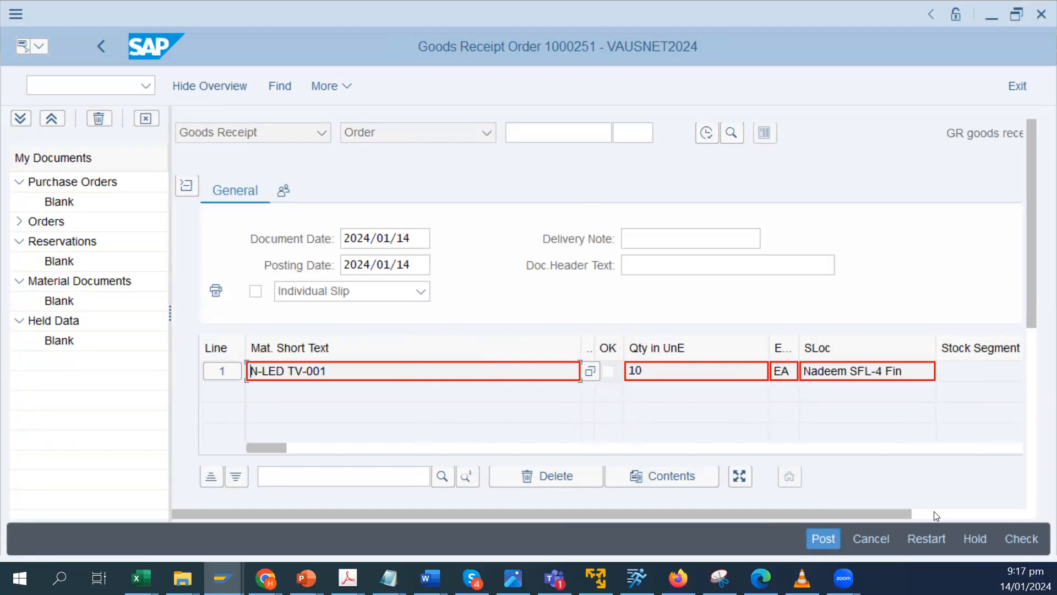
Cancel the attempted exit from the goods receipt and run a check on the document
click(100, 48)
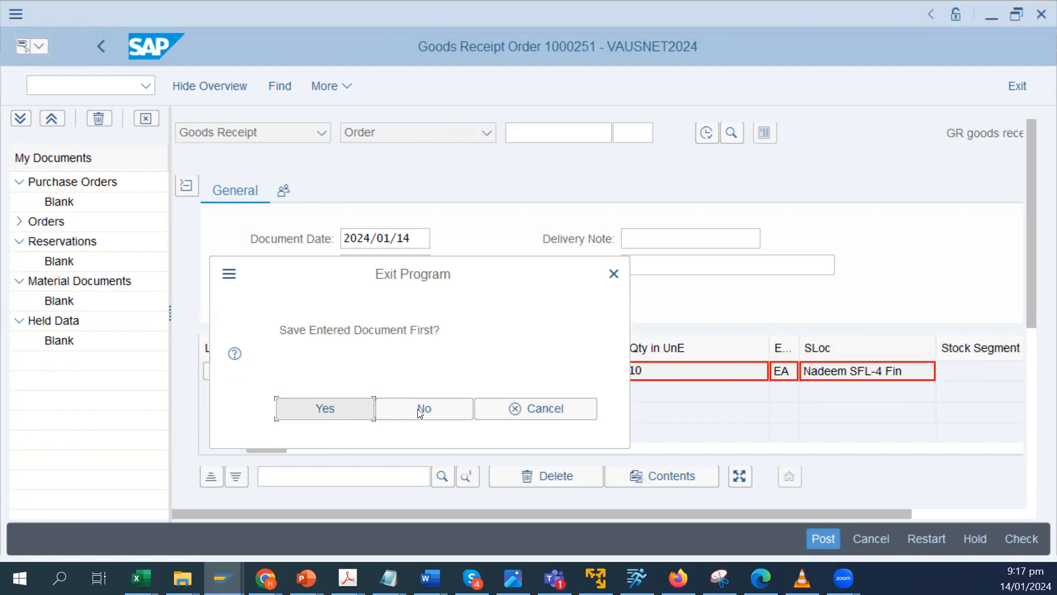
click(517, 412)
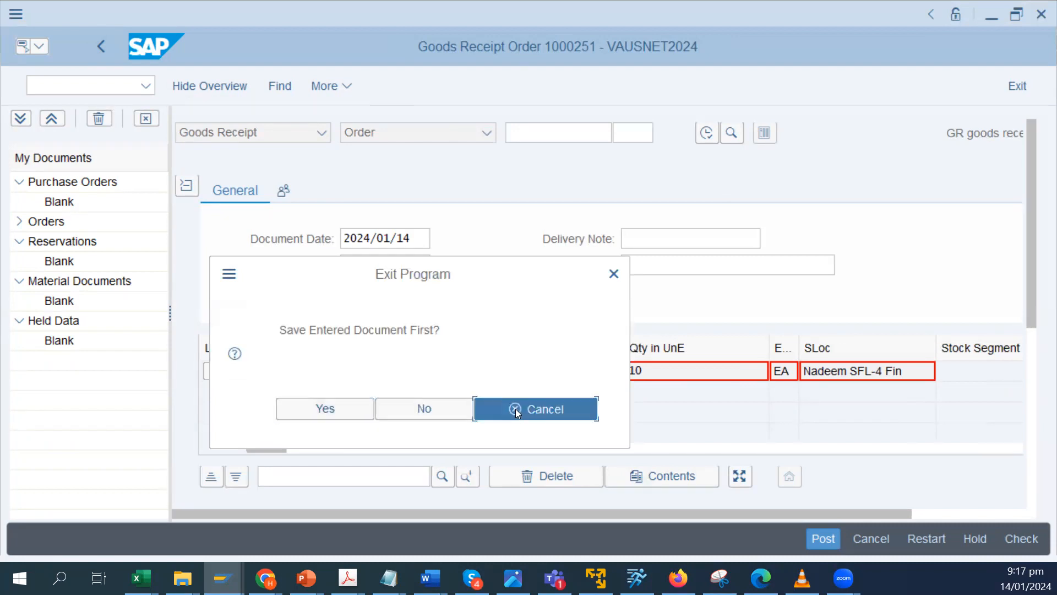
click(1020, 539)
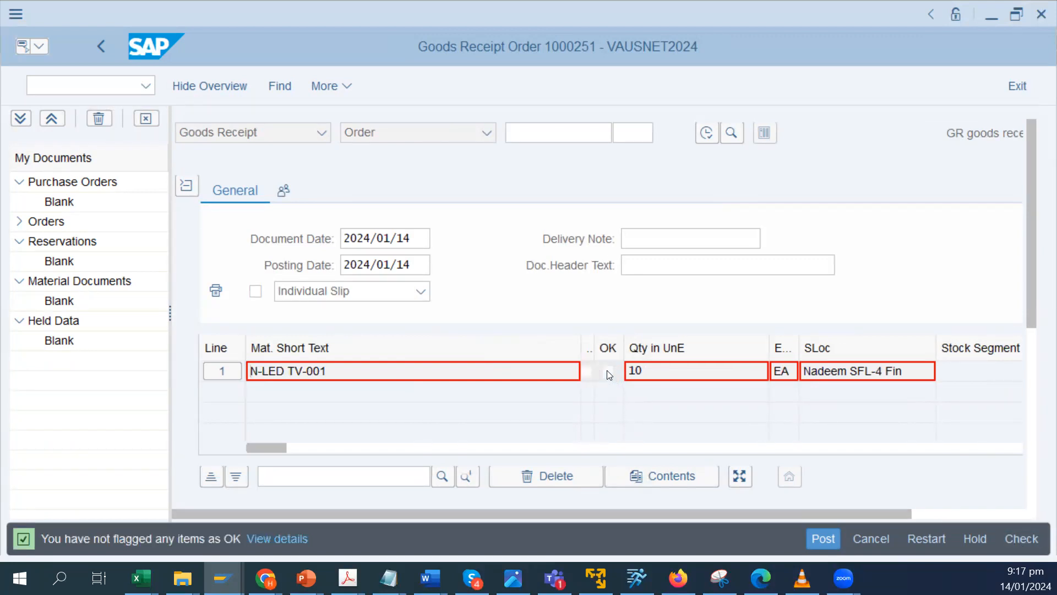
Try to flag the N-LED TV-001 item as OK, and dismiss the tip about copying field entries
click(587, 374)
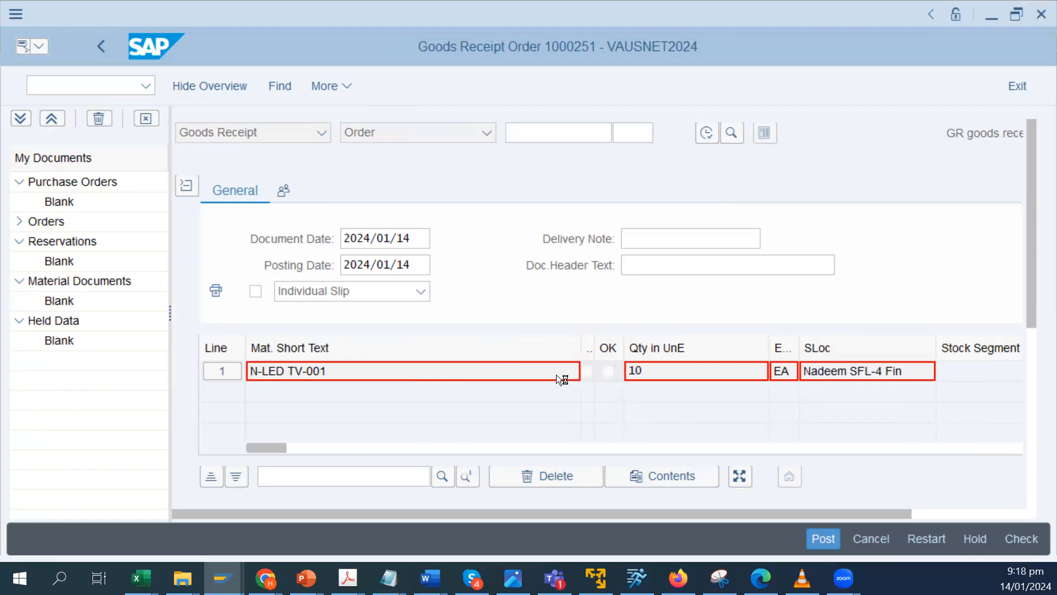
click(613, 373)
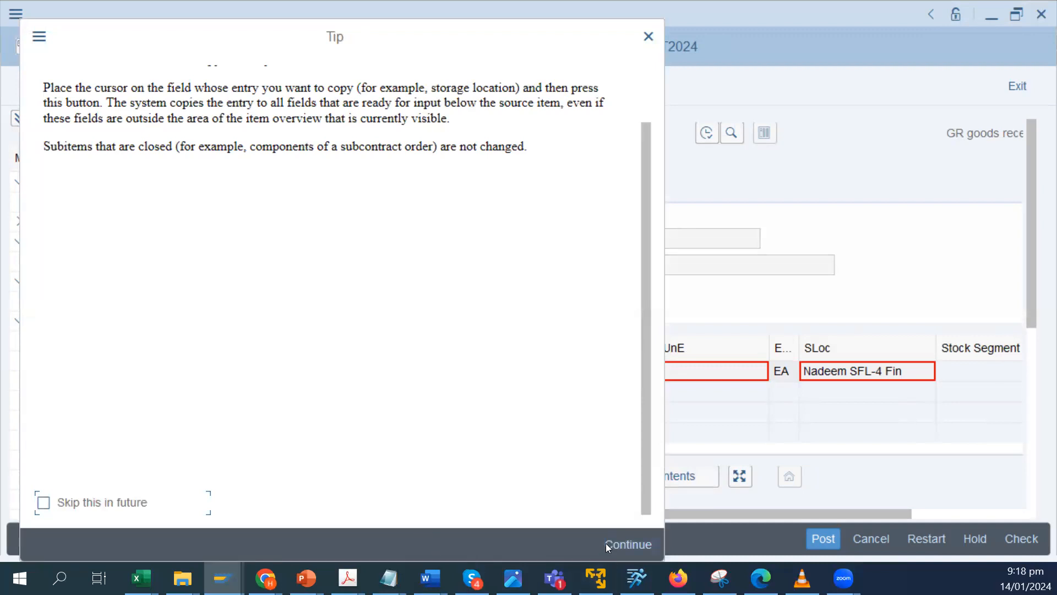
drag(336, 31, 365, 13)
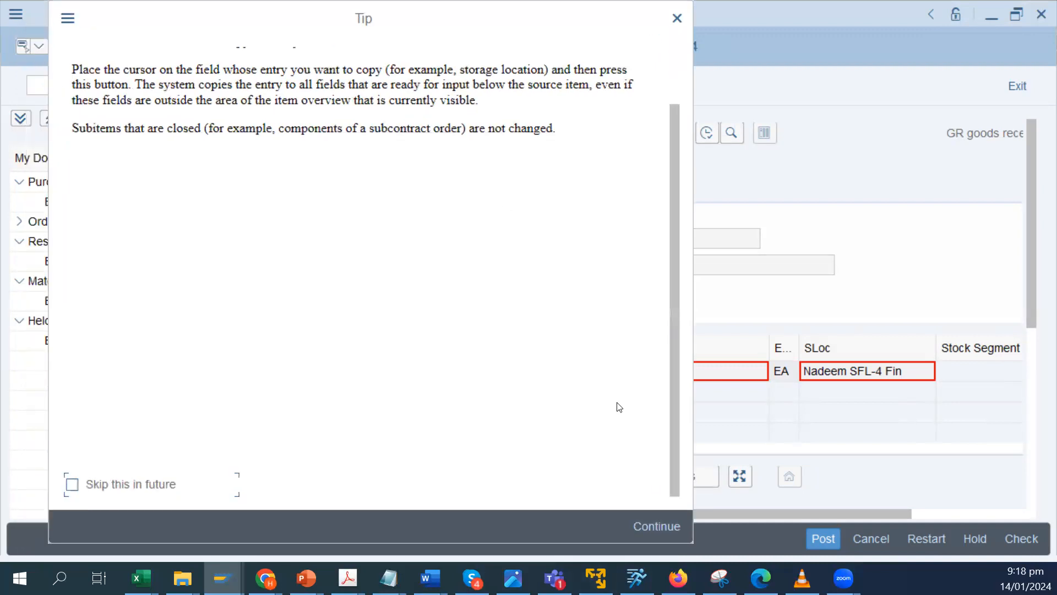
click(664, 528)
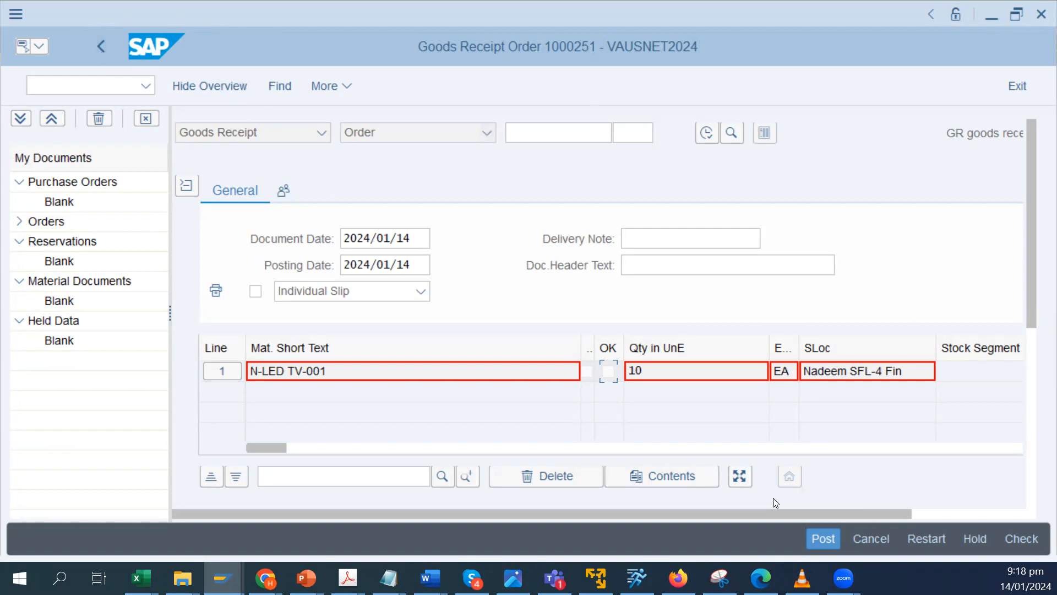
drag(786, 515, 585, 534)
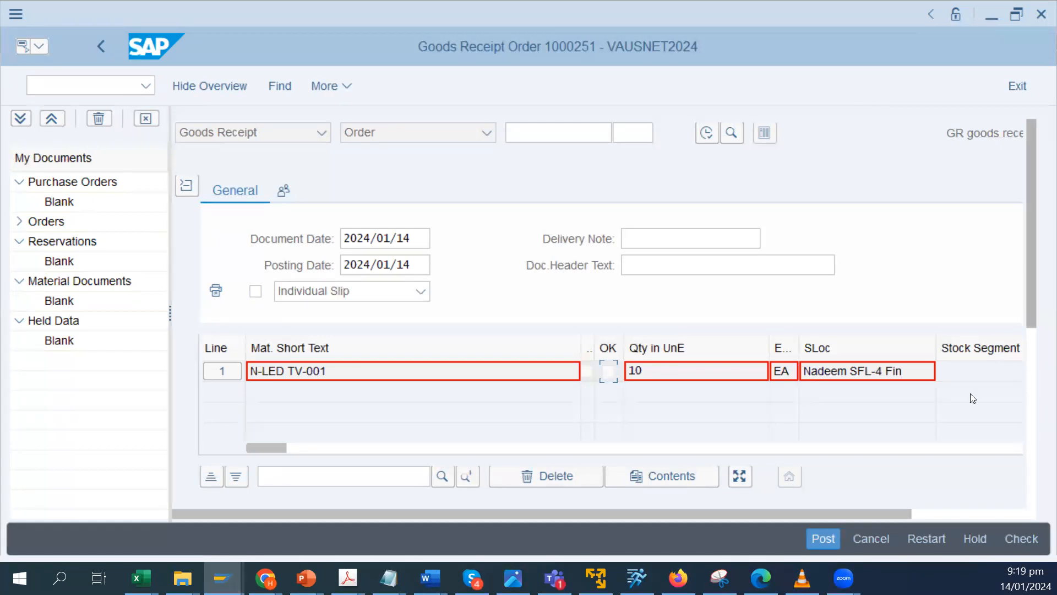
drag(849, 518, 349, 531)
drag(826, 522, 397, 521)
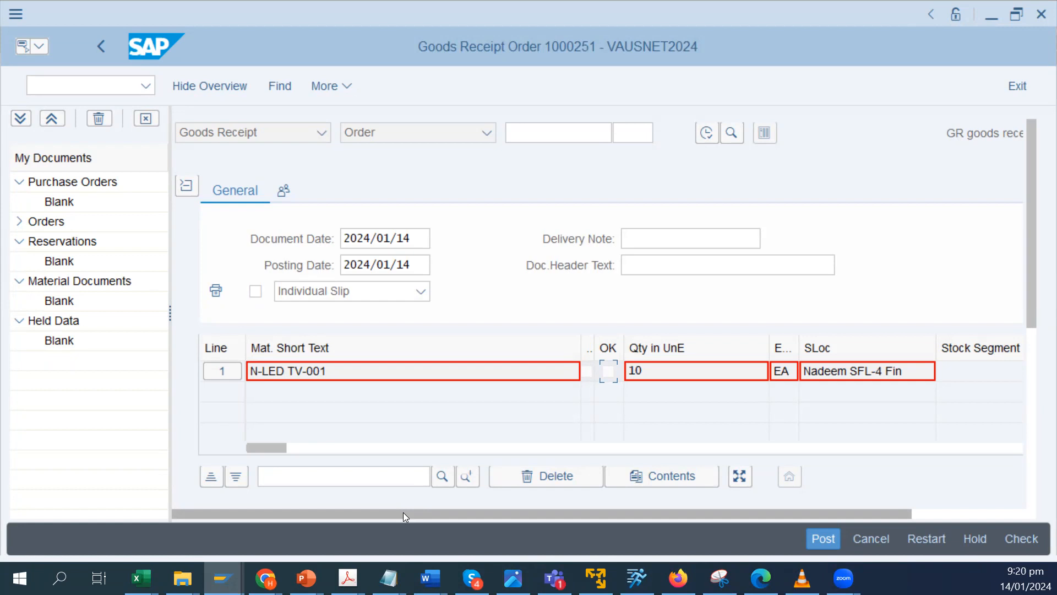
drag(403, 512, 310, 518)
click(707, 134)
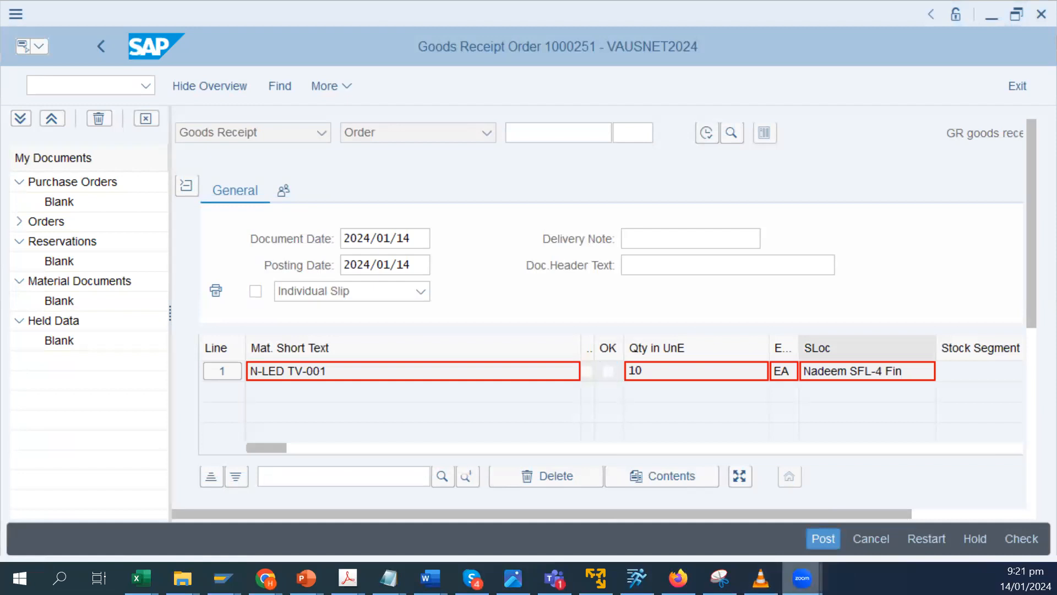
mouse_move(803, 578)
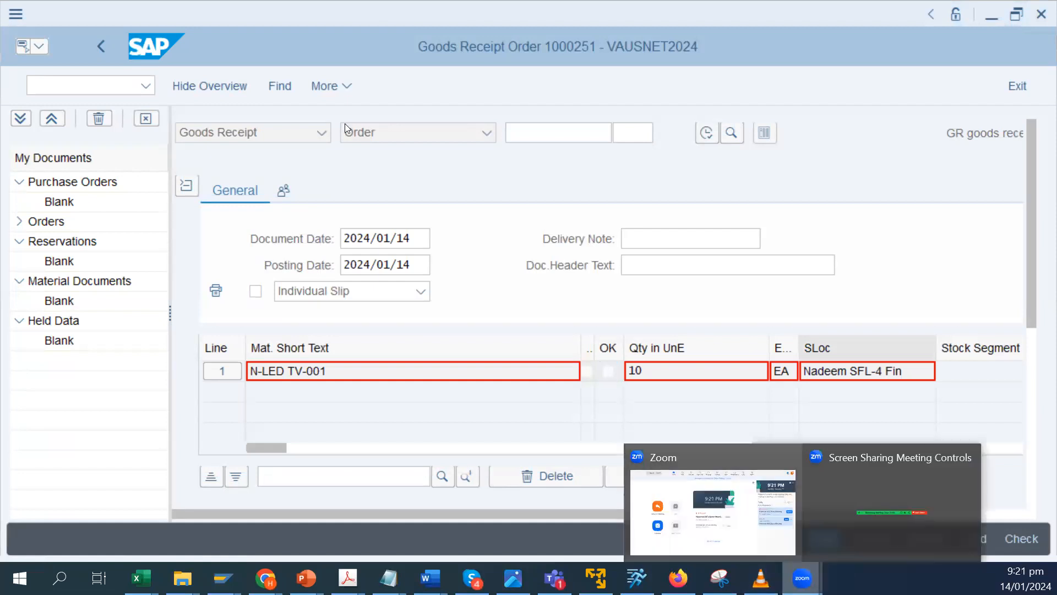